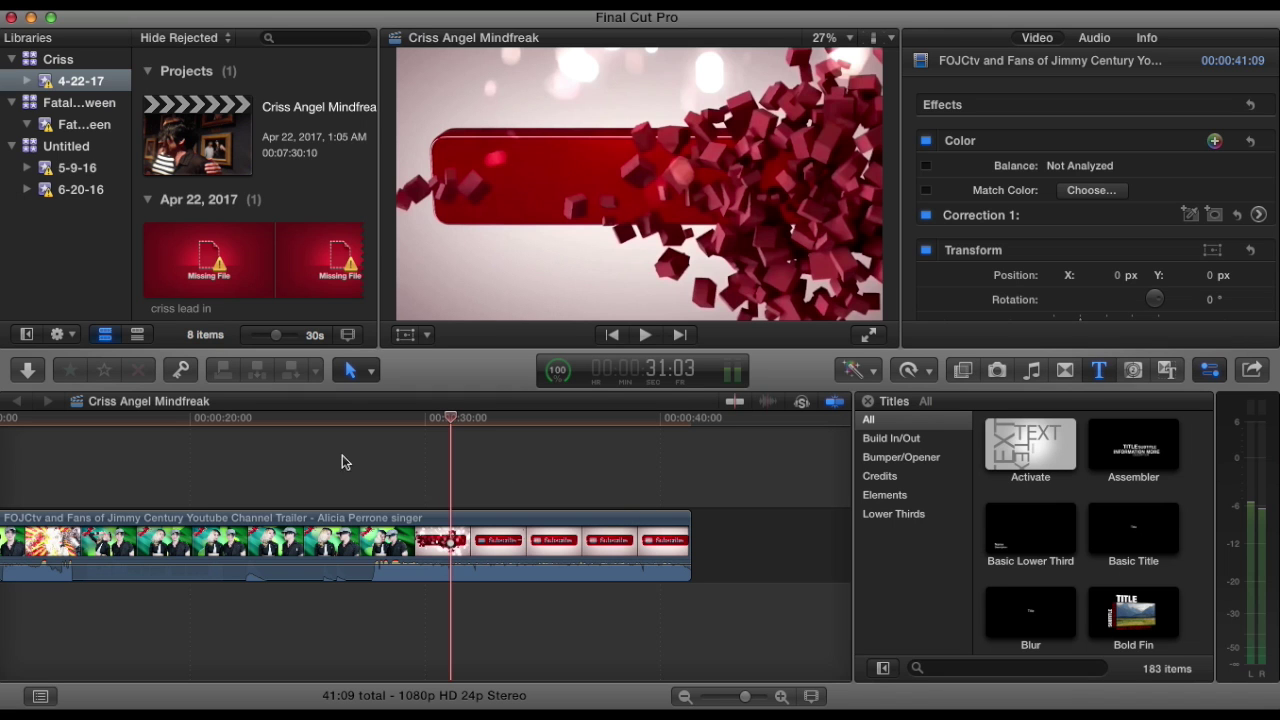
Play the project from the start, scrub to about 8 seconds, and select the 41:09 clip
key("Home")
key("space")
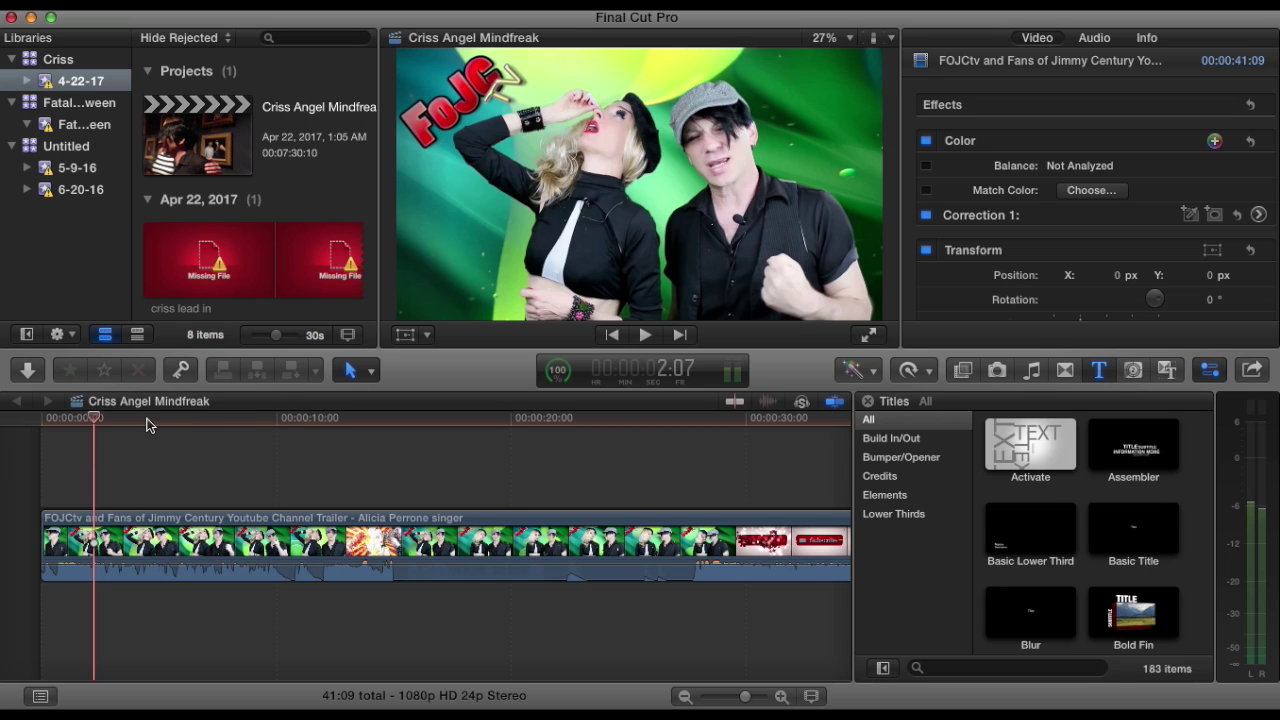
left_click_drag(166, 418, 668, 460)
left_click(597, 521)
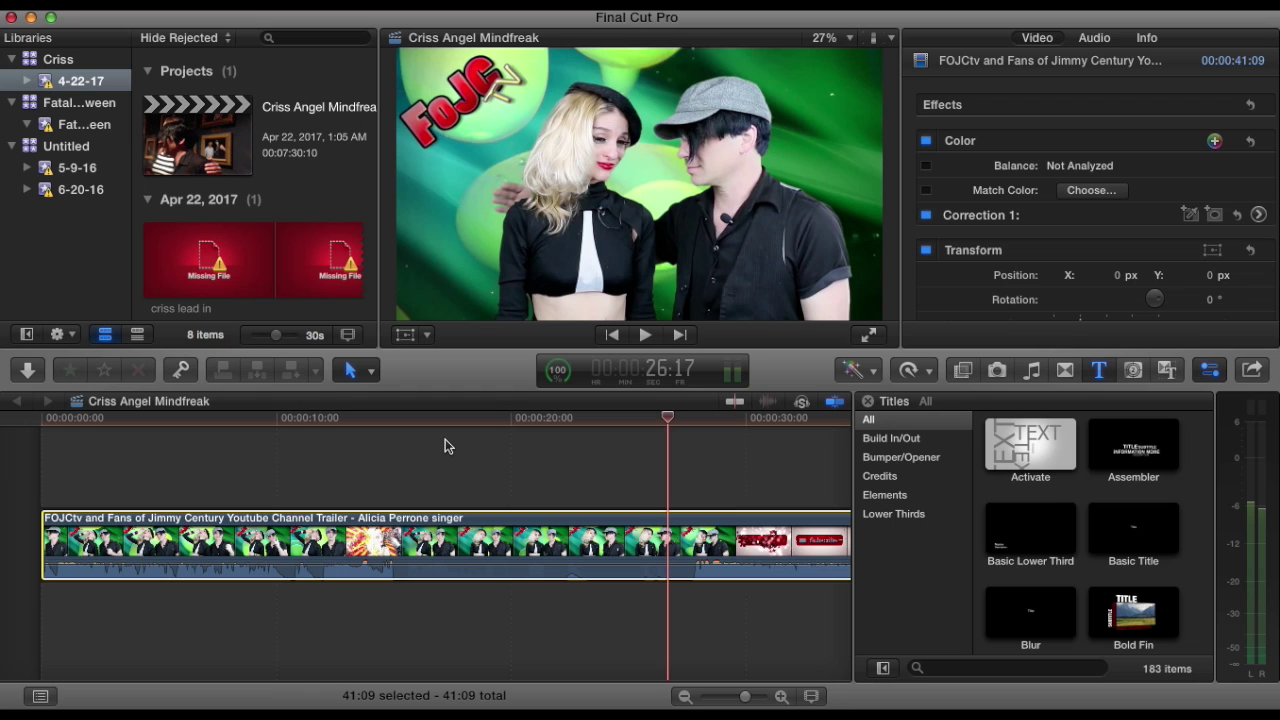
left_click(1232, 432)
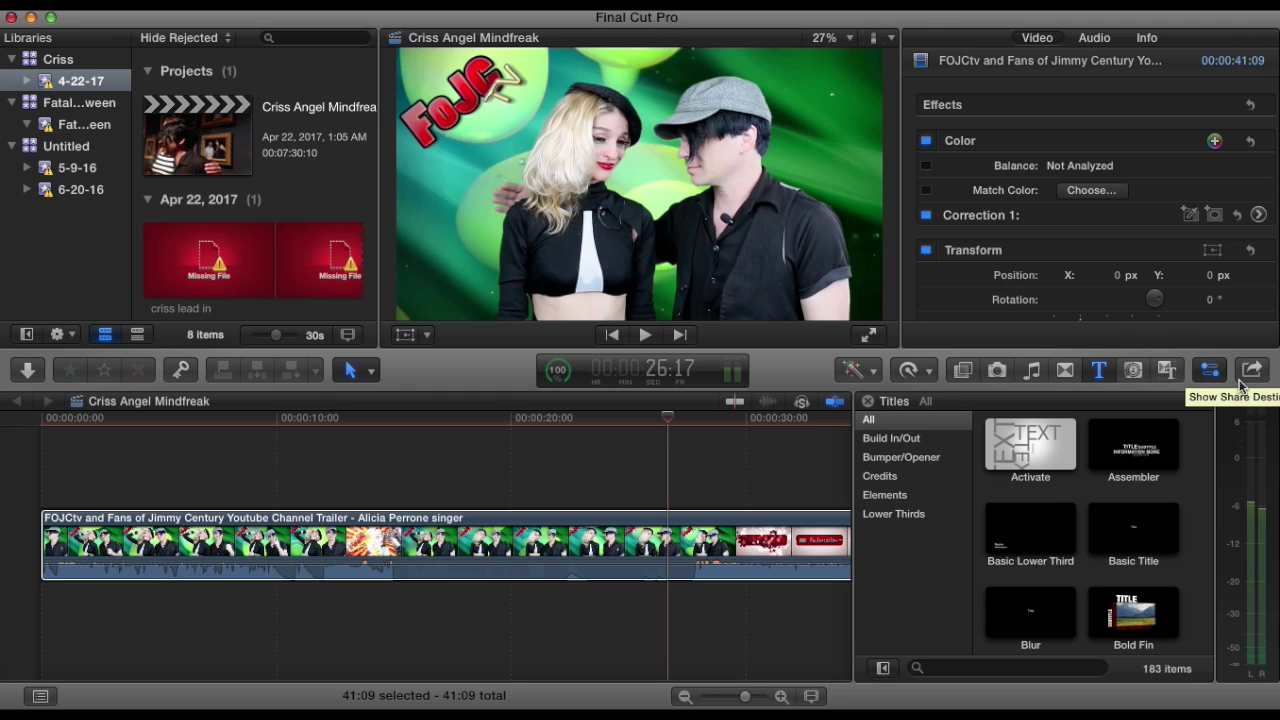
Choose Apple Devices 720p from the Share Project destinations
left_click(1255, 372)
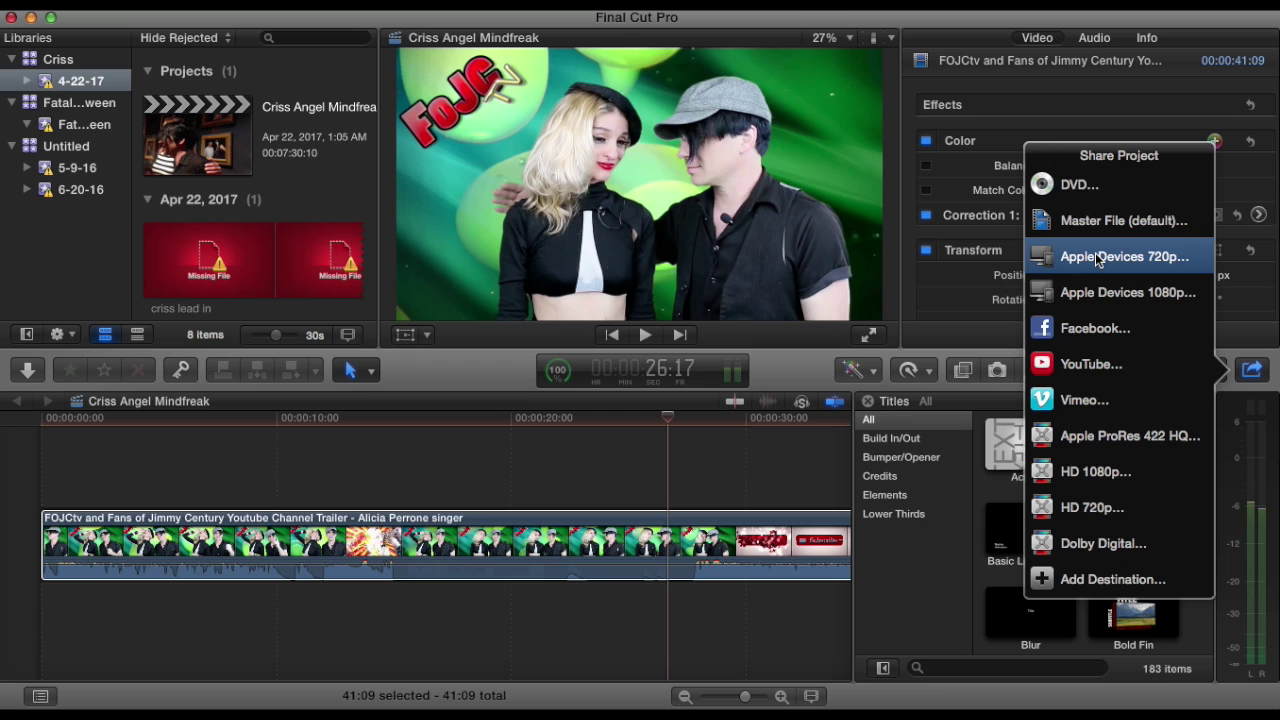
left_click(1097, 258)
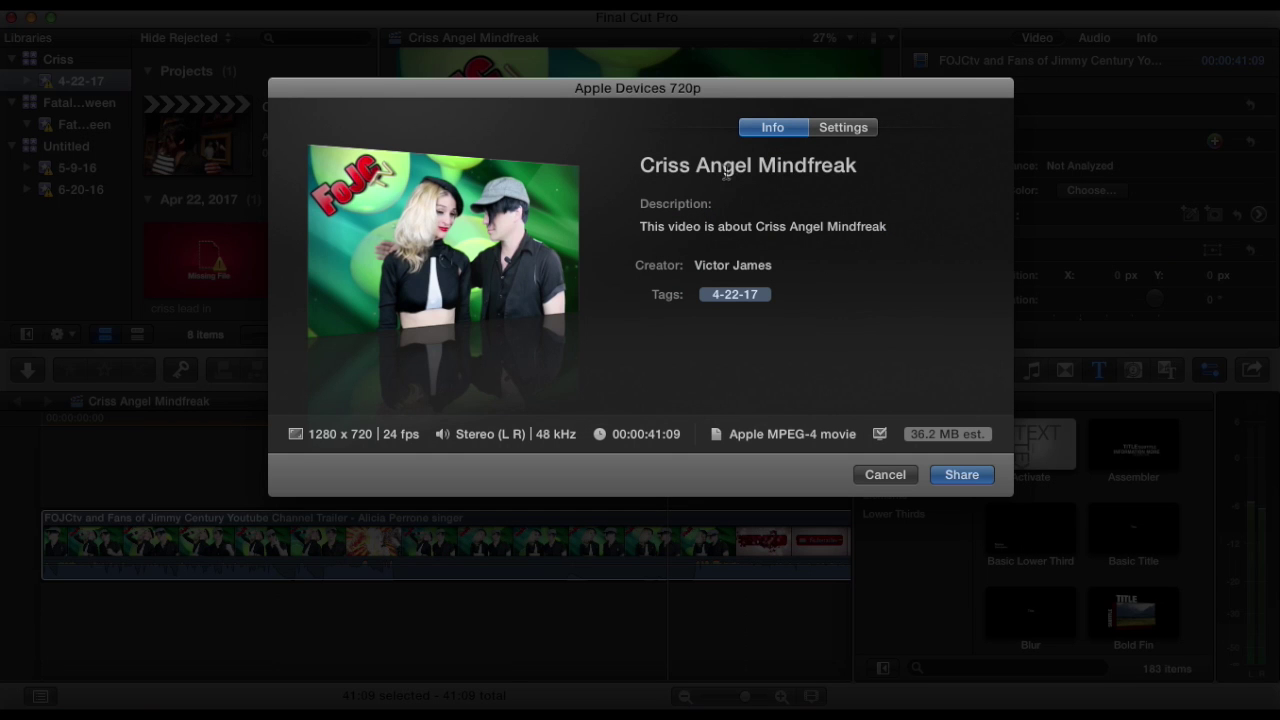
Replace the export title 'Criss Angel Mindfreak' with 'TEST YT'
left_click(855, 166)
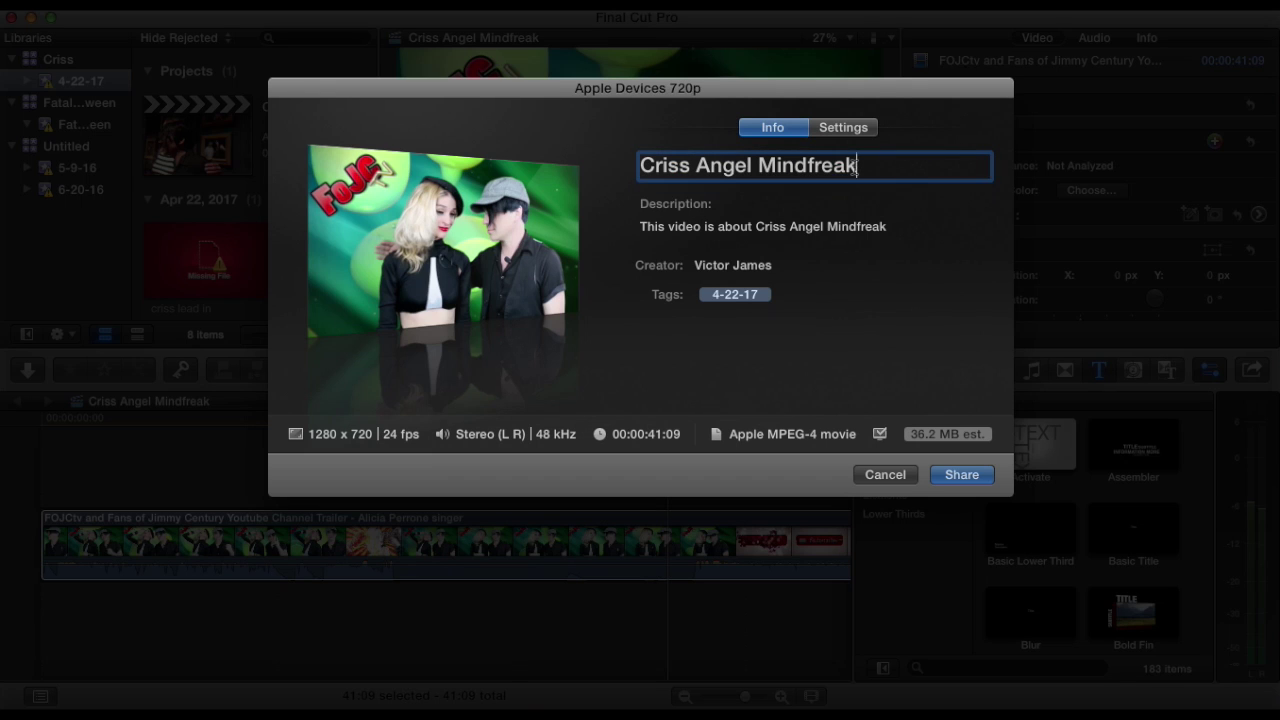
left_click_drag(855, 166, 601, 161)
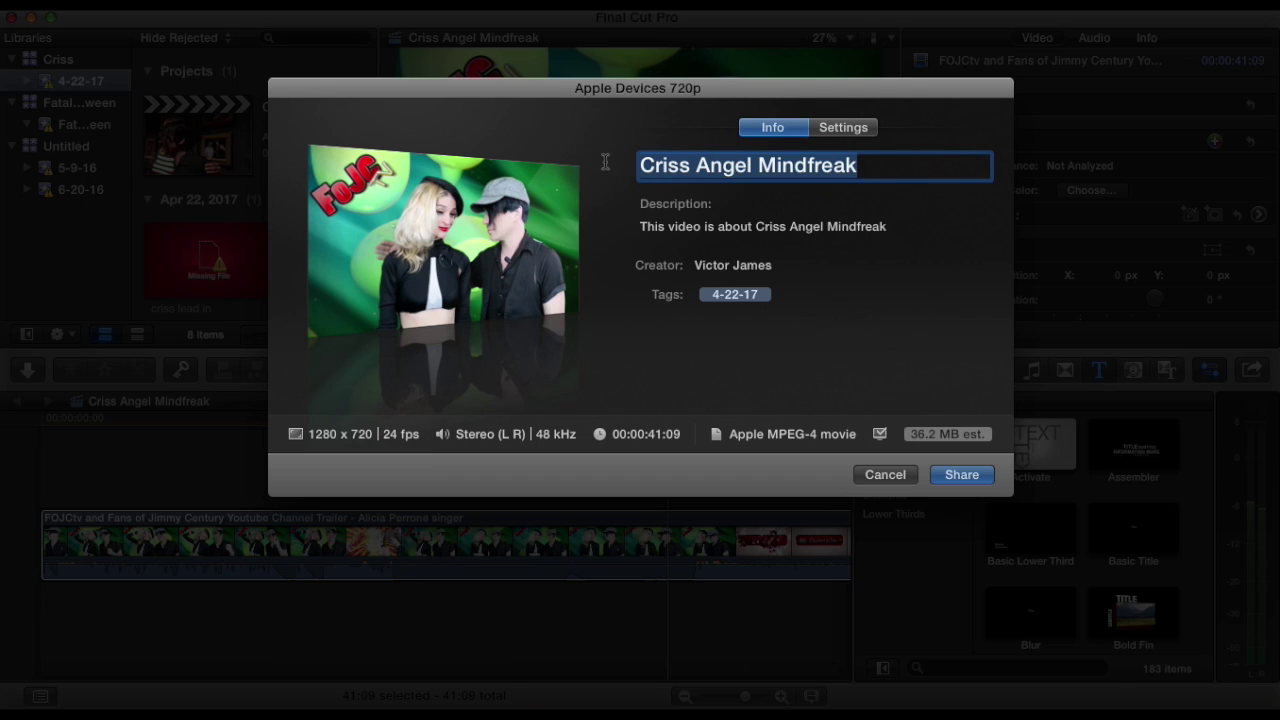
type("TEST ")
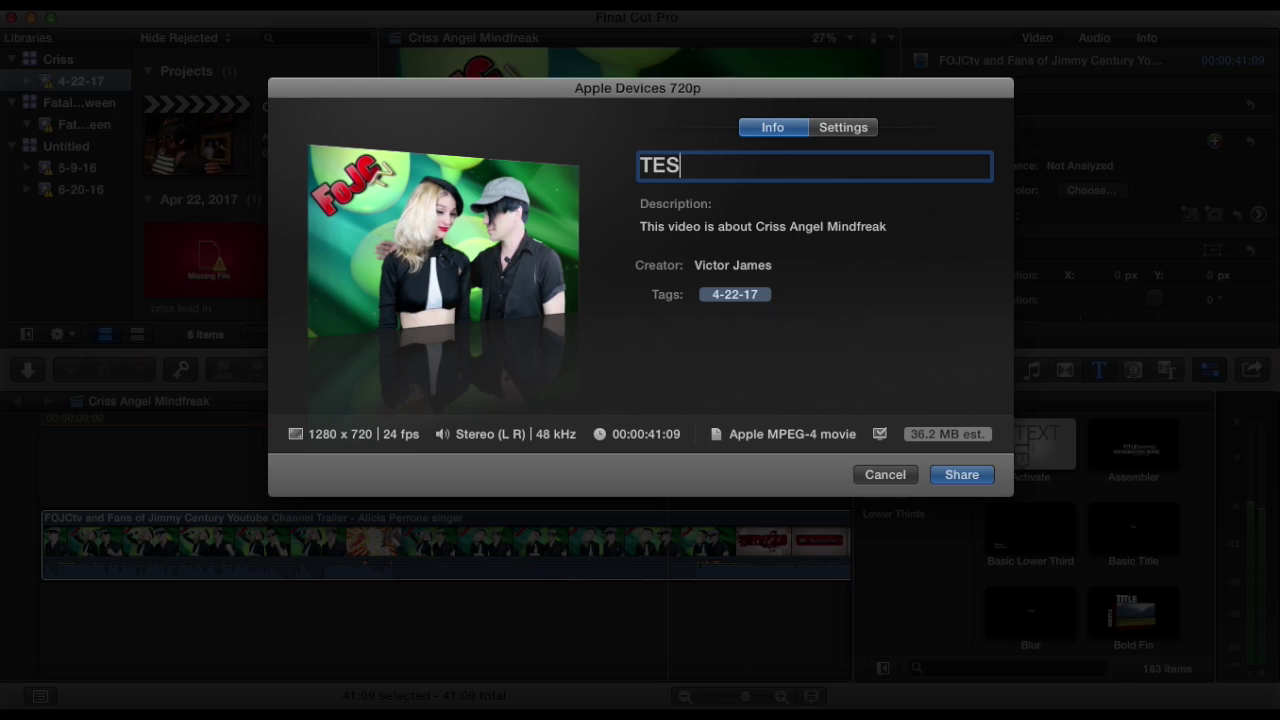
type("YT")
Start the Apple Devices 720p export with the current settings
left_click(960, 477)
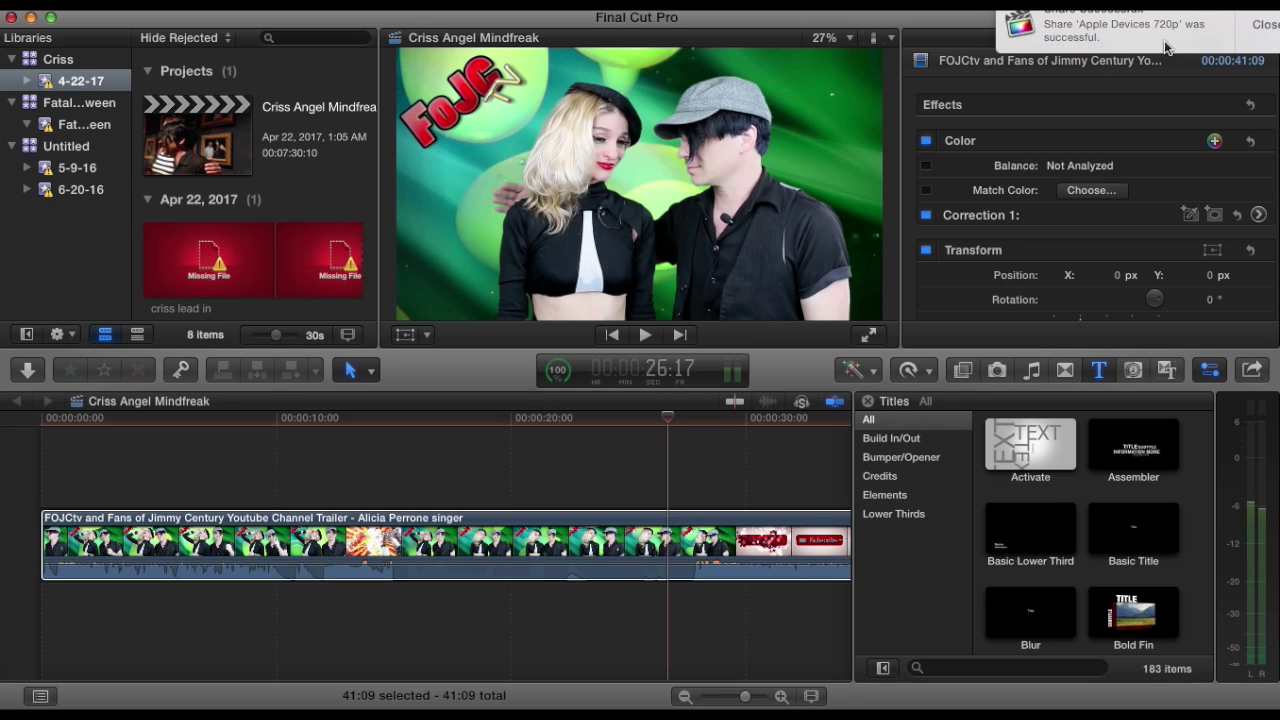
Dismiss the share-successful notice, bring iTunes into view, and switch its library to Movies
left_click(1265, 34)
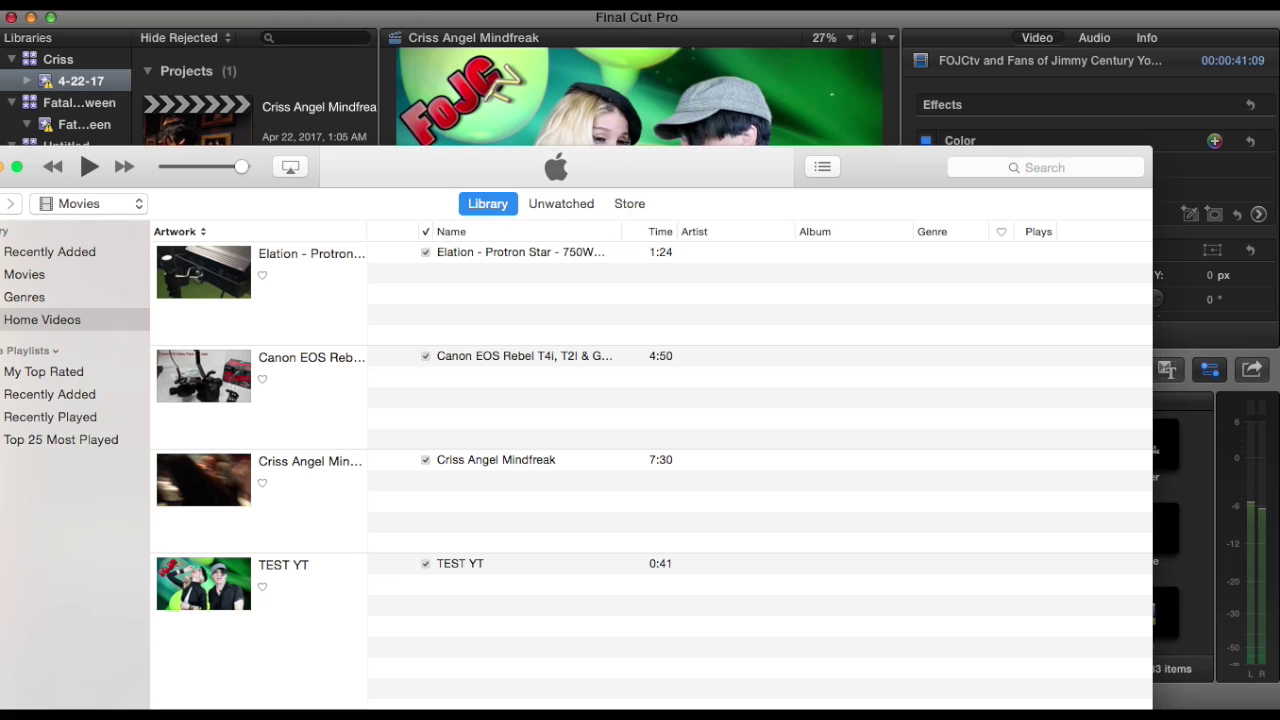
left_click_drag(872, 170, 987, 83)
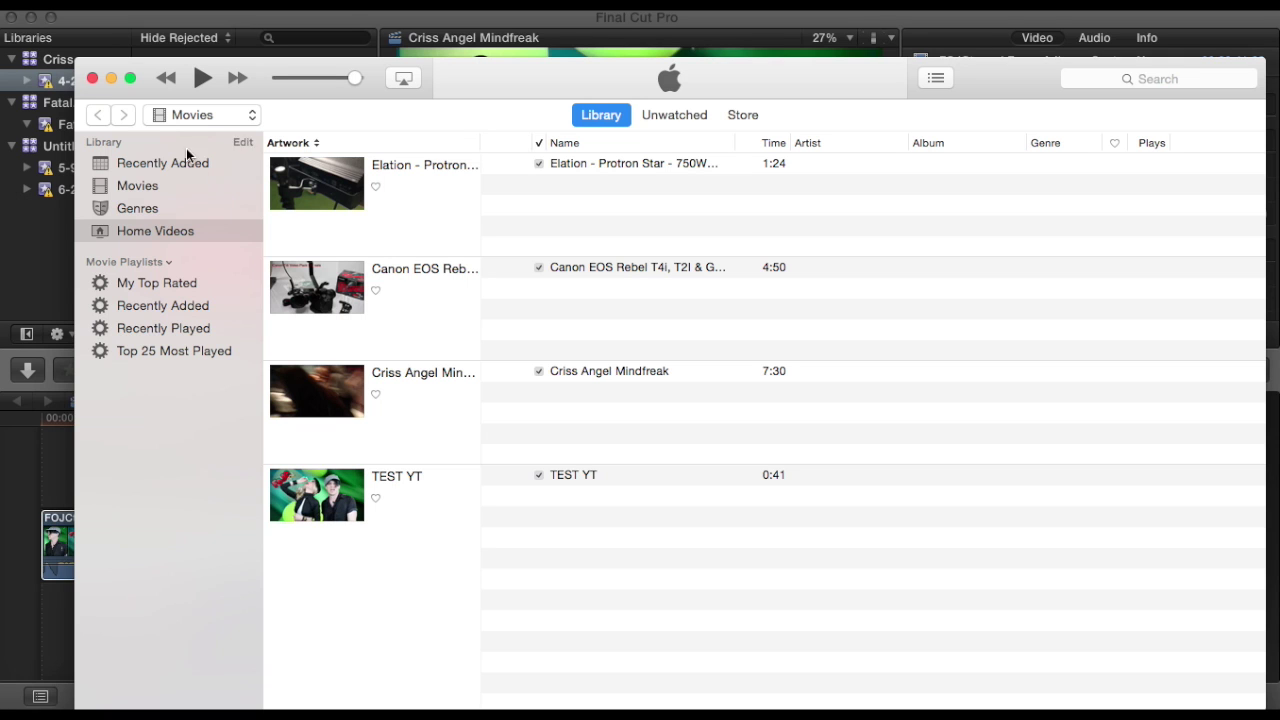
left_click(224, 118)
left_click(230, 102)
left_click(219, 113)
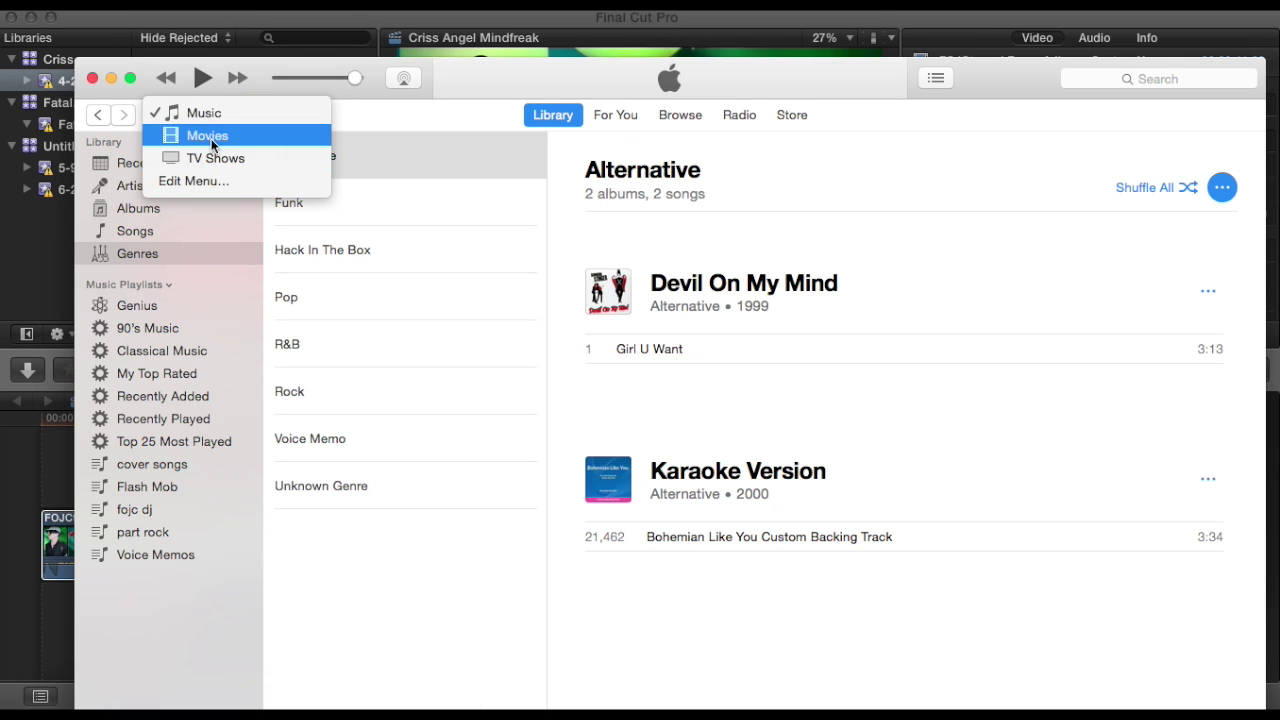
left_click(211, 139)
Show the Home Videos list and select the TEST YT video
left_click(155, 207)
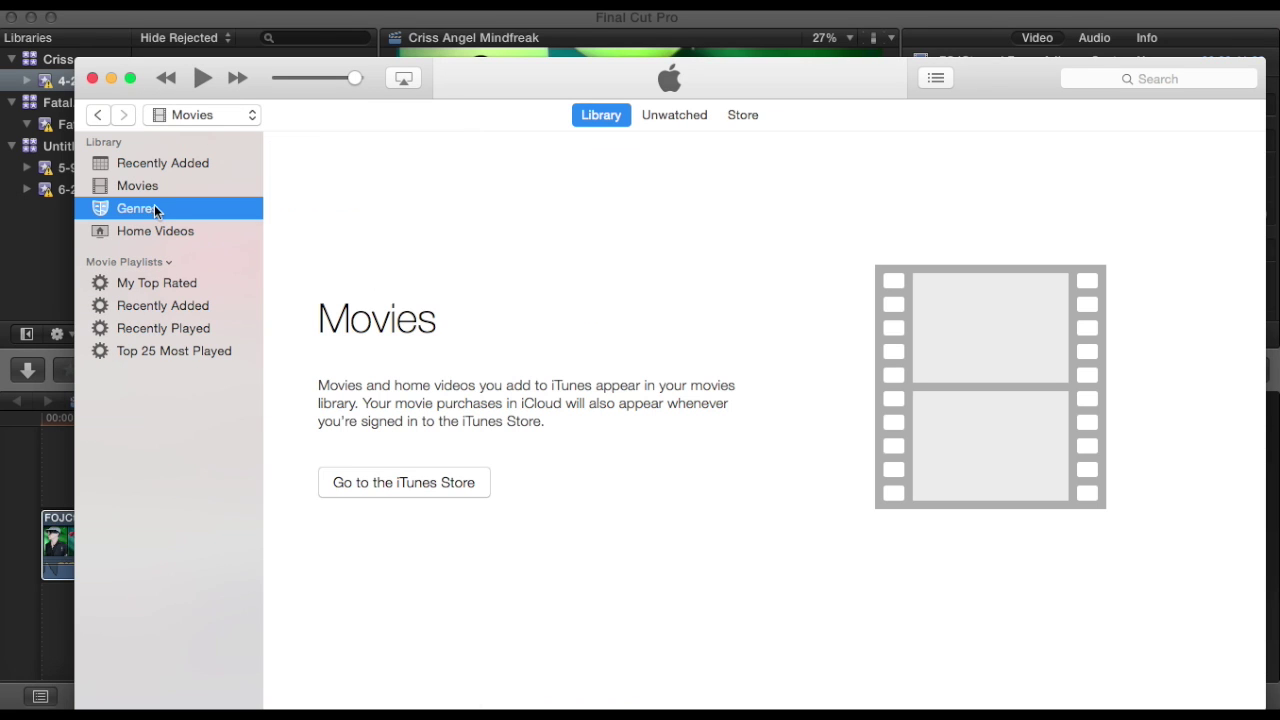
left_click(143, 190)
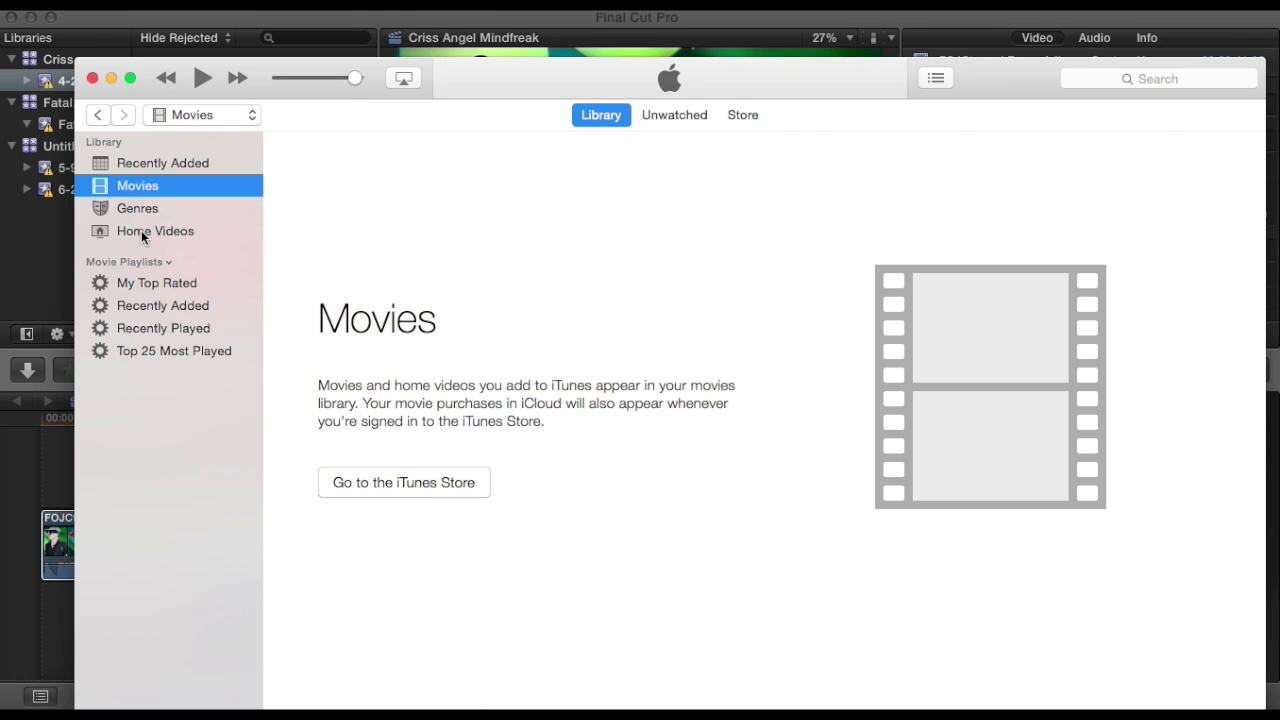
left_click(145, 236)
left_click(314, 509)
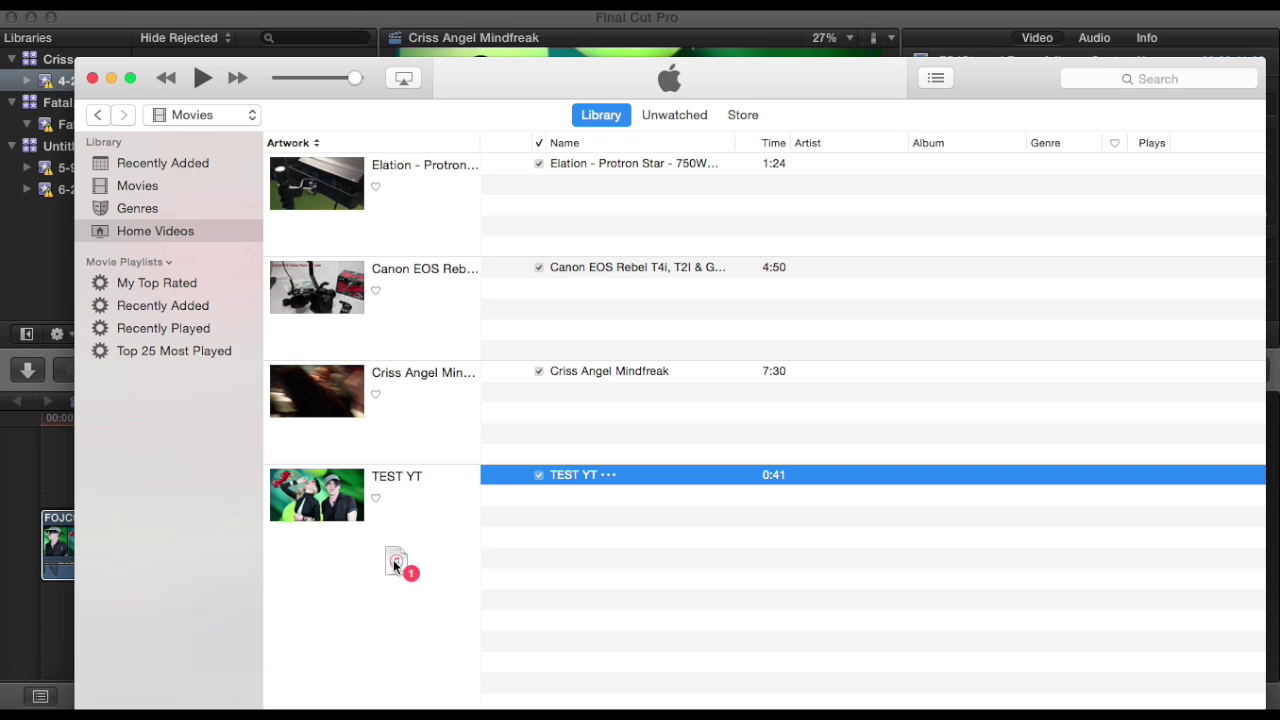
Drag the TEST YT file onto the library sidebar, then select and drag the Elation video
left_click_drag(394, 564, 326, 490)
left_click_drag(322, 499, 134, 464)
left_click(330, 196)
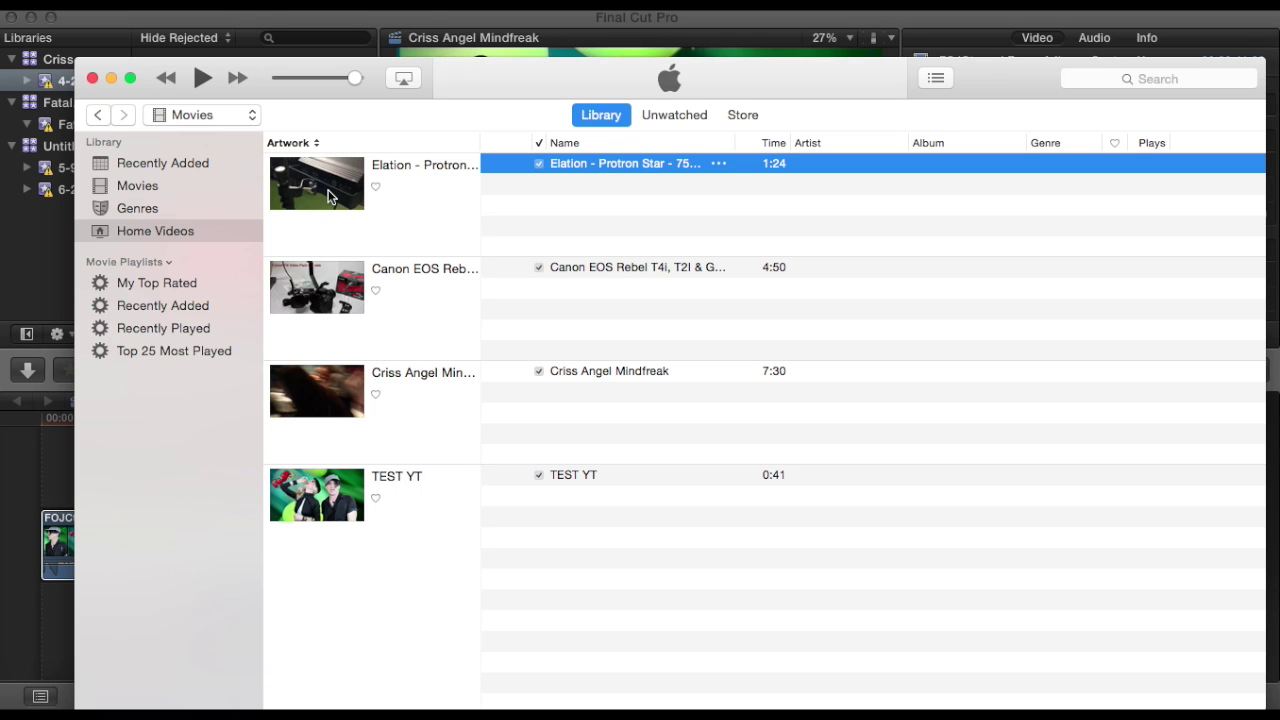
left_click_drag(330, 196, 871, 517)
Delete the Elation video from the iTunes library and move its file to the Trash
key("Delete")
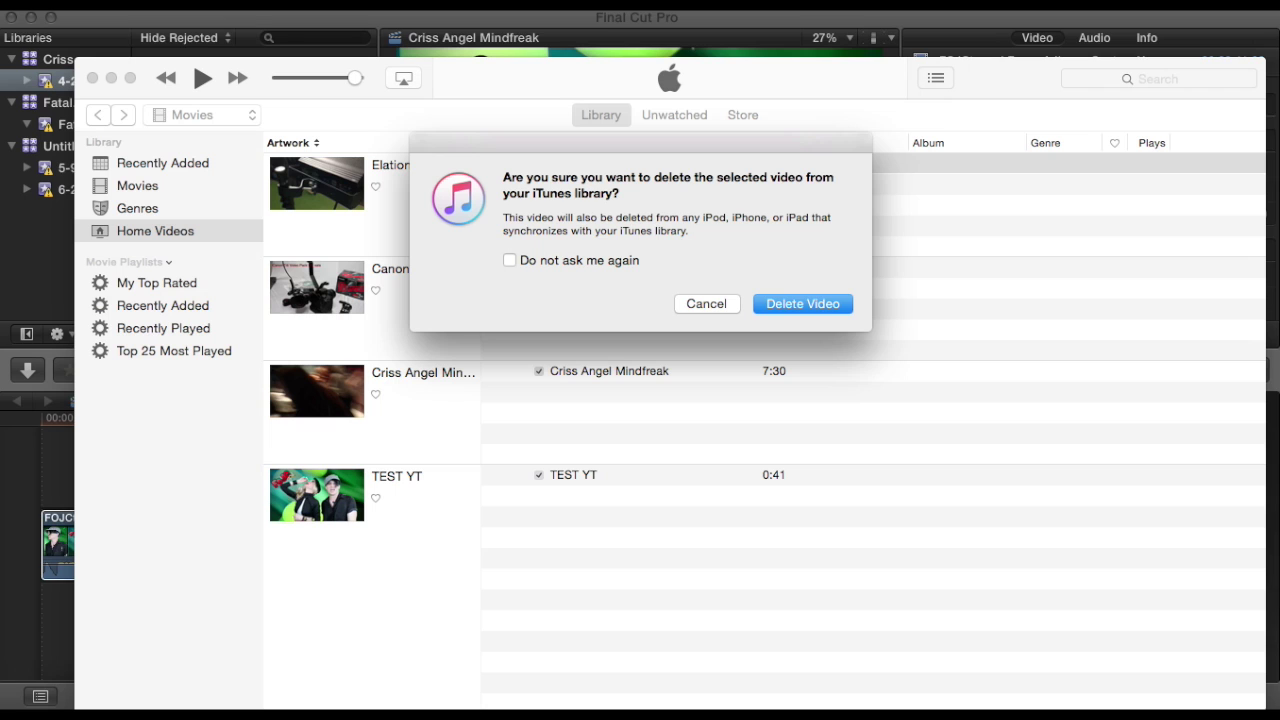
left_click(805, 302)
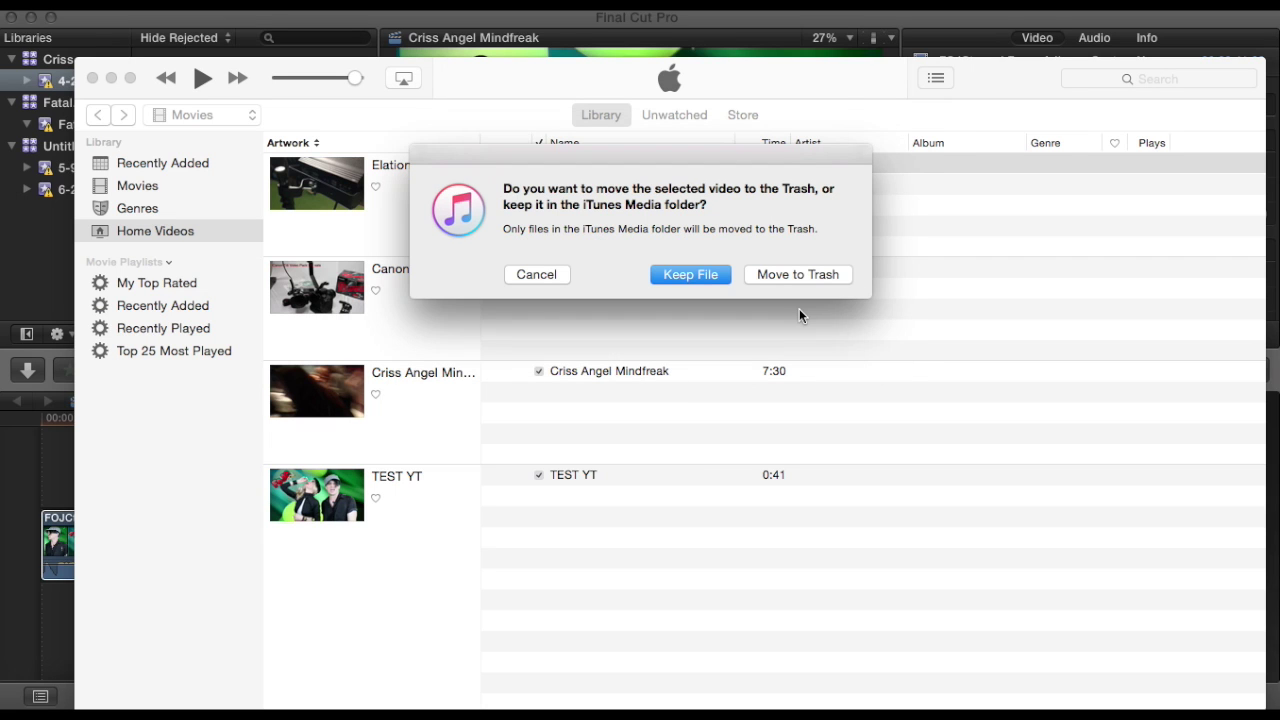
left_click(798, 275)
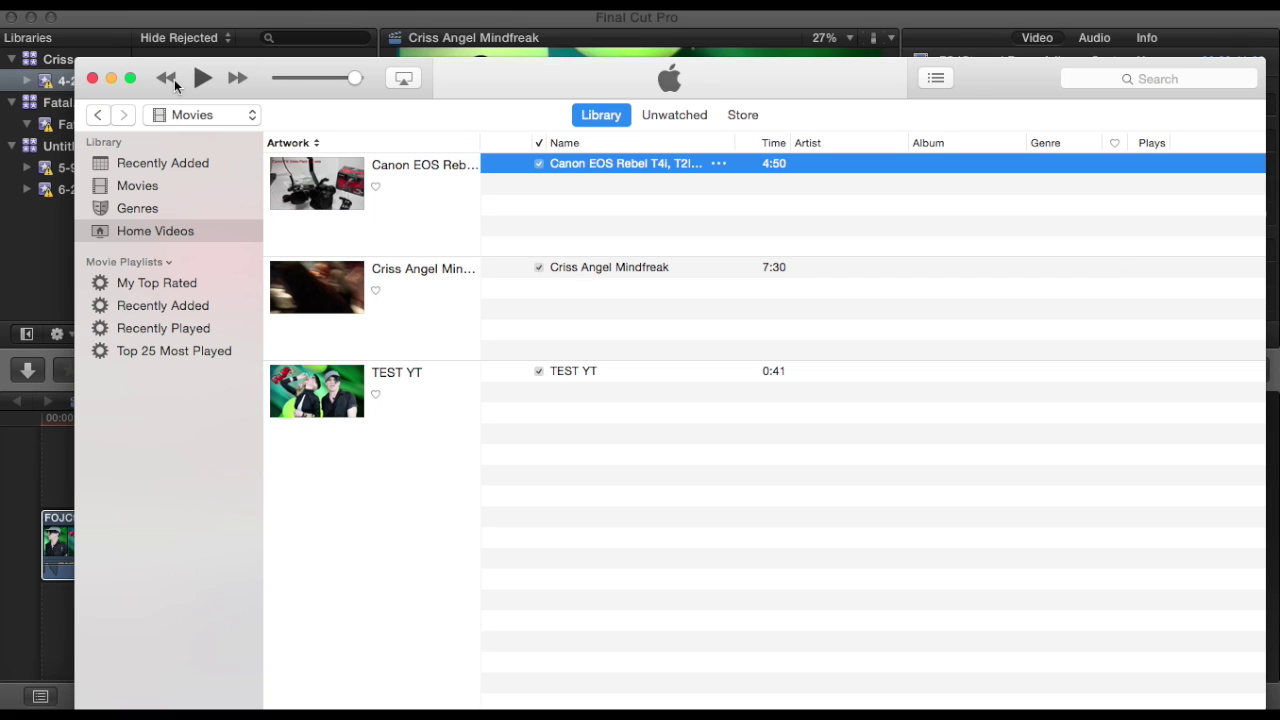
Leave iTunes for Final Cut Pro and reopen the list of share destinations
left_click(92, 78)
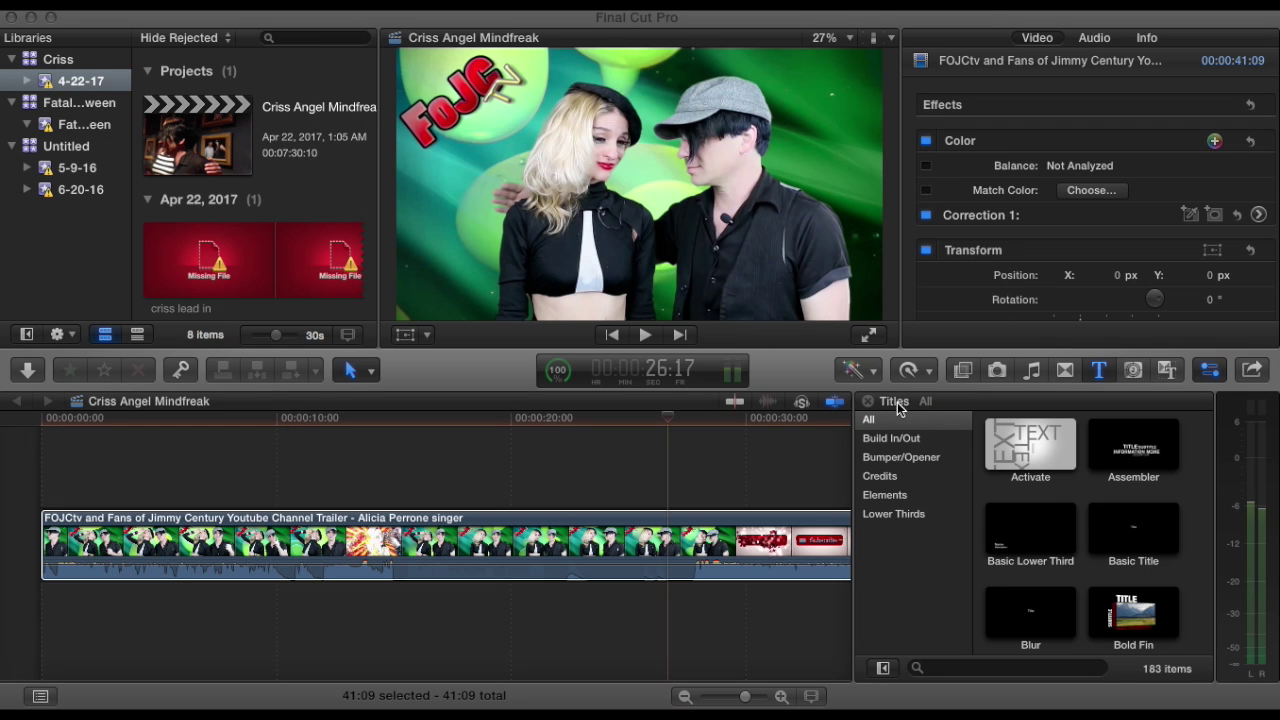
left_click(1252, 371)
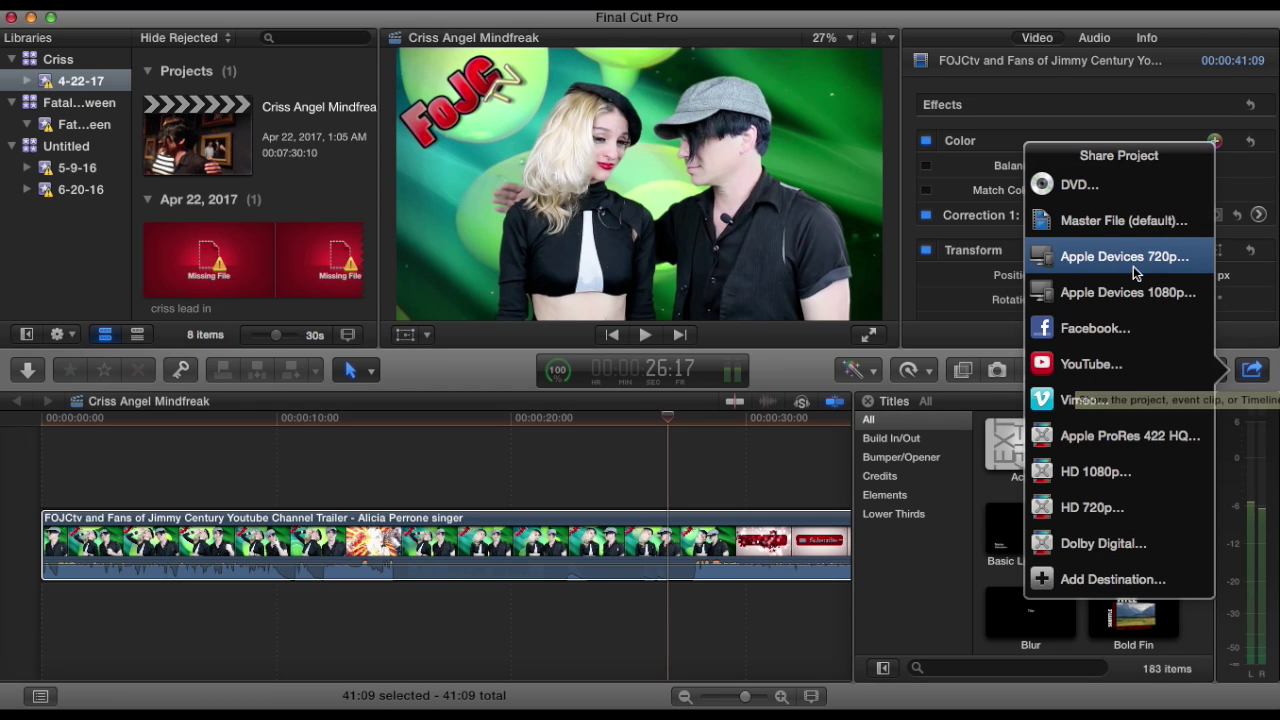
Choose Master File export, check the TEST YT title and description, then view its settings
left_click(1082, 225)
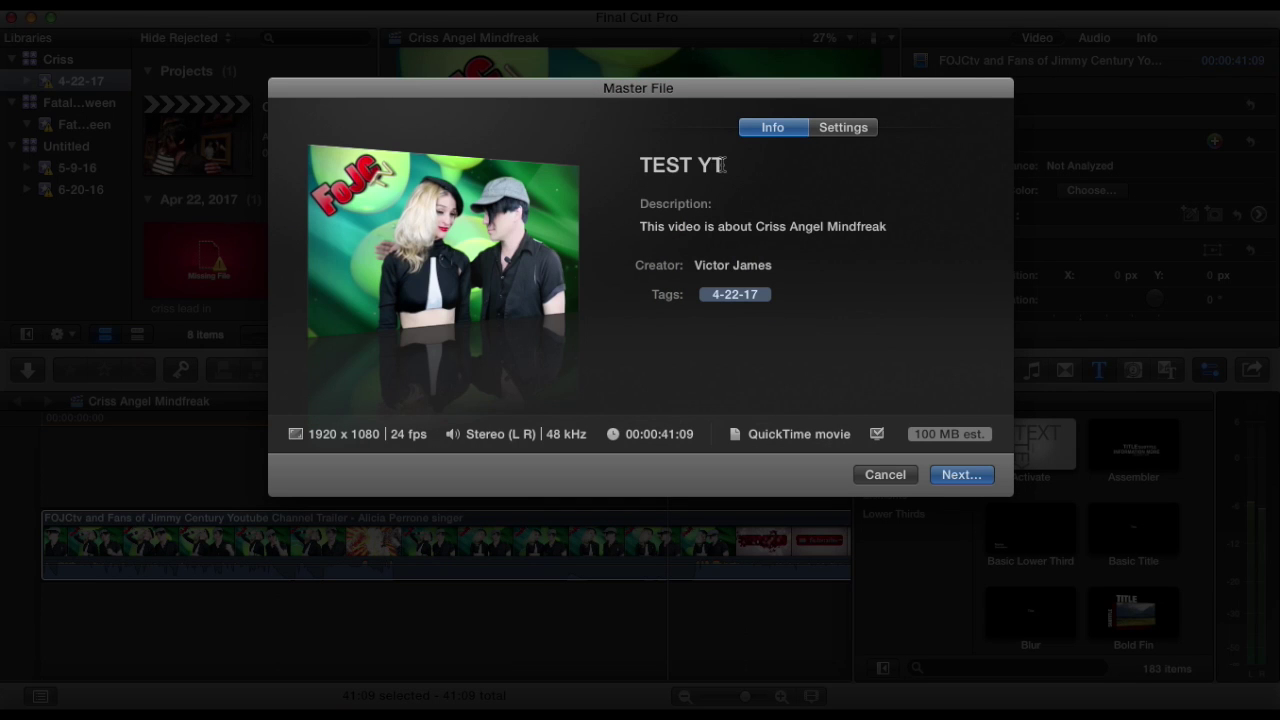
left_click_drag(724, 166, 697, 167)
left_click(698, 220)
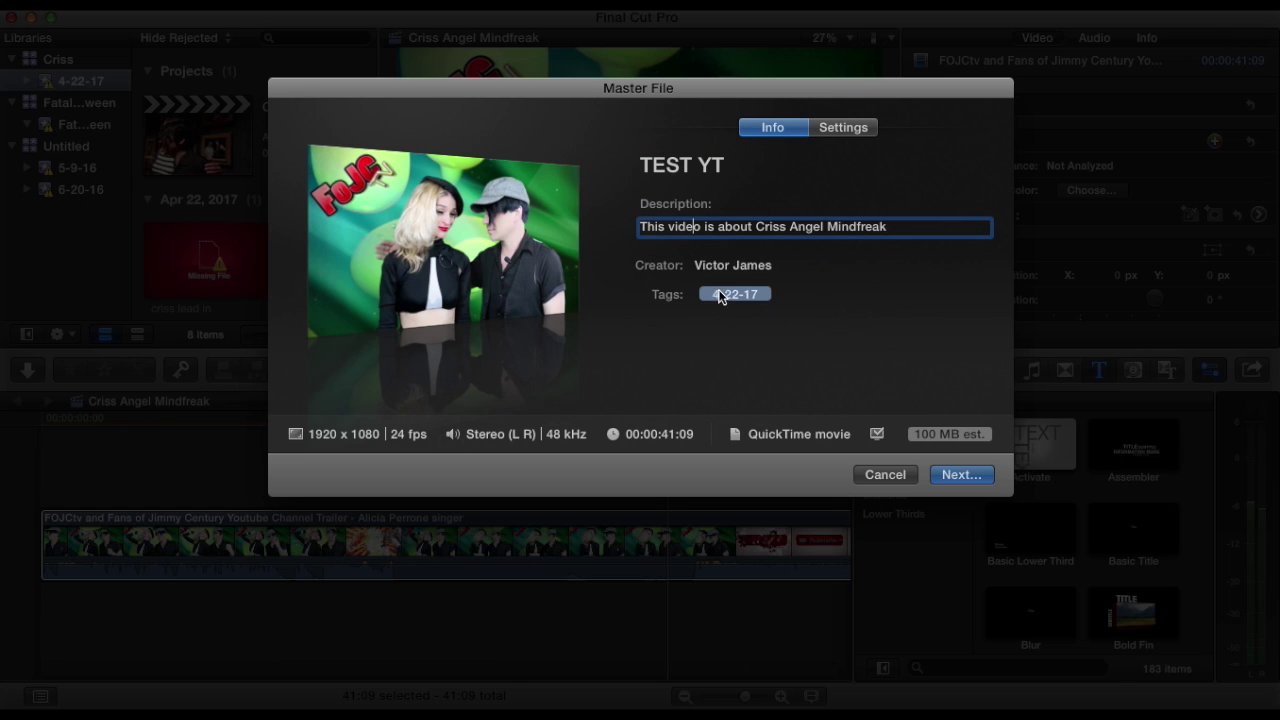
left_click(841, 128)
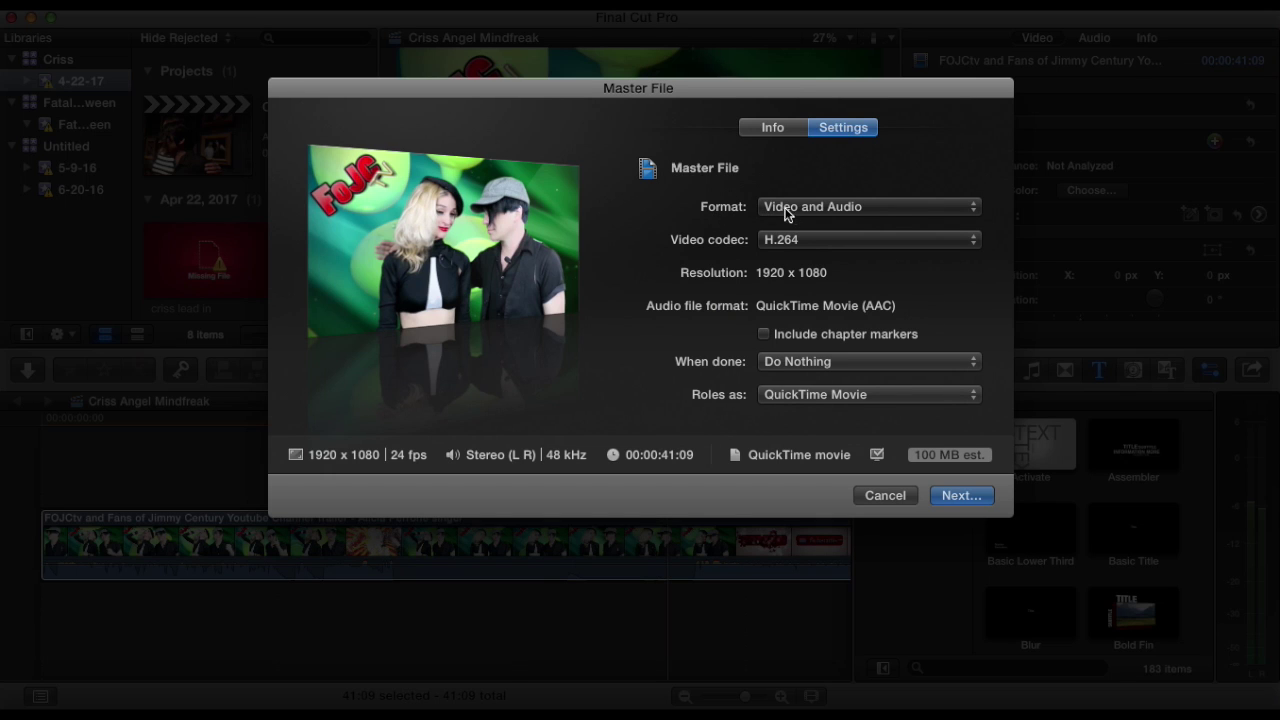
left_click(887, 207)
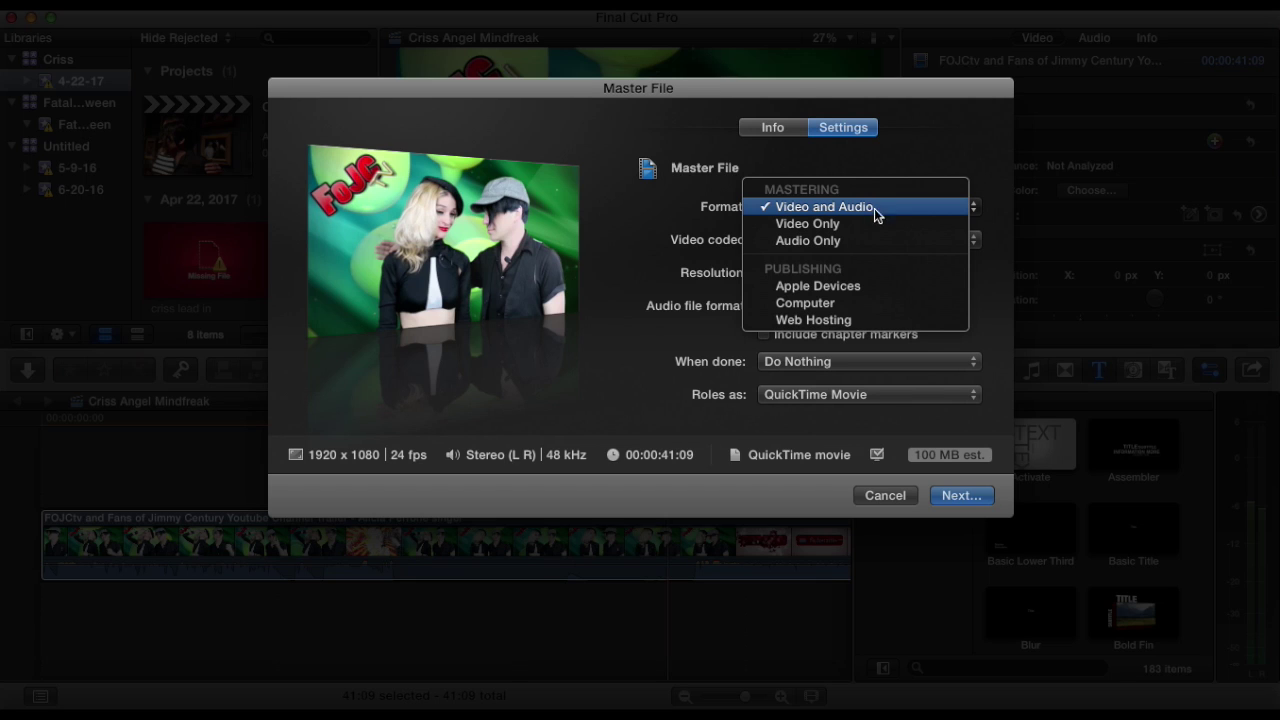
left_click(938, 154)
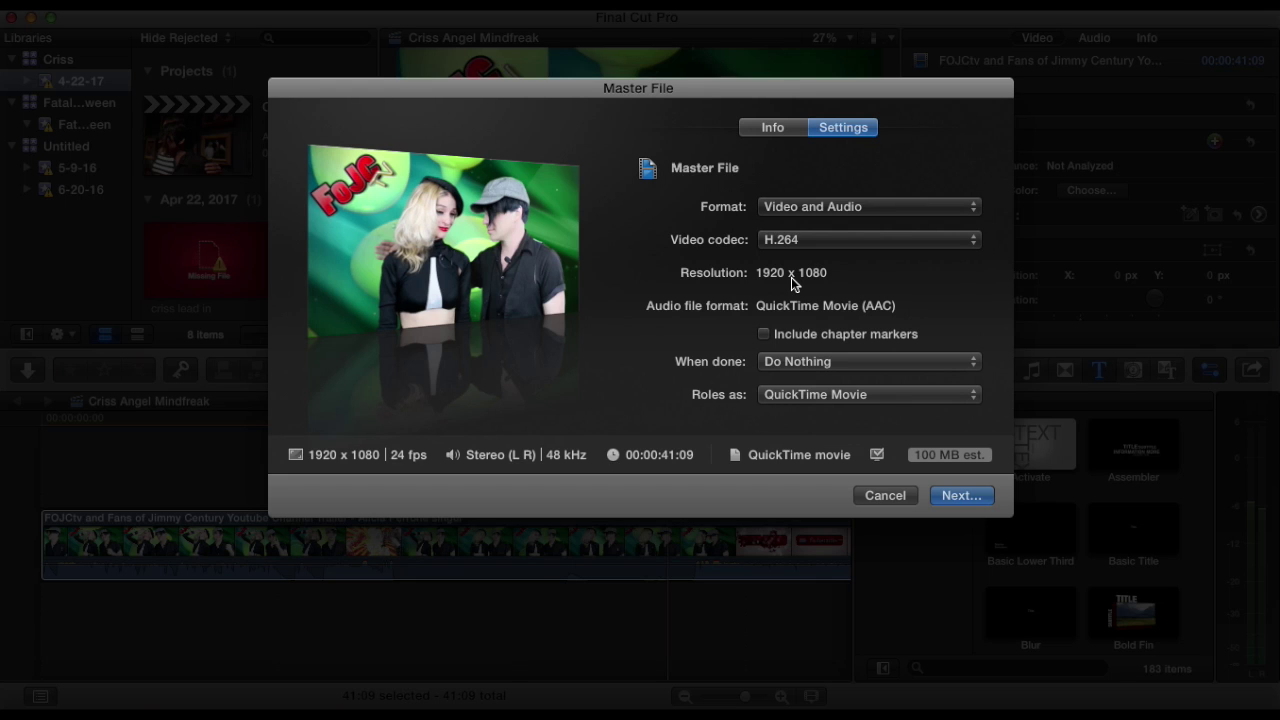
Open the Video codec list and keep H.264 as the codec
left_click(870, 241)
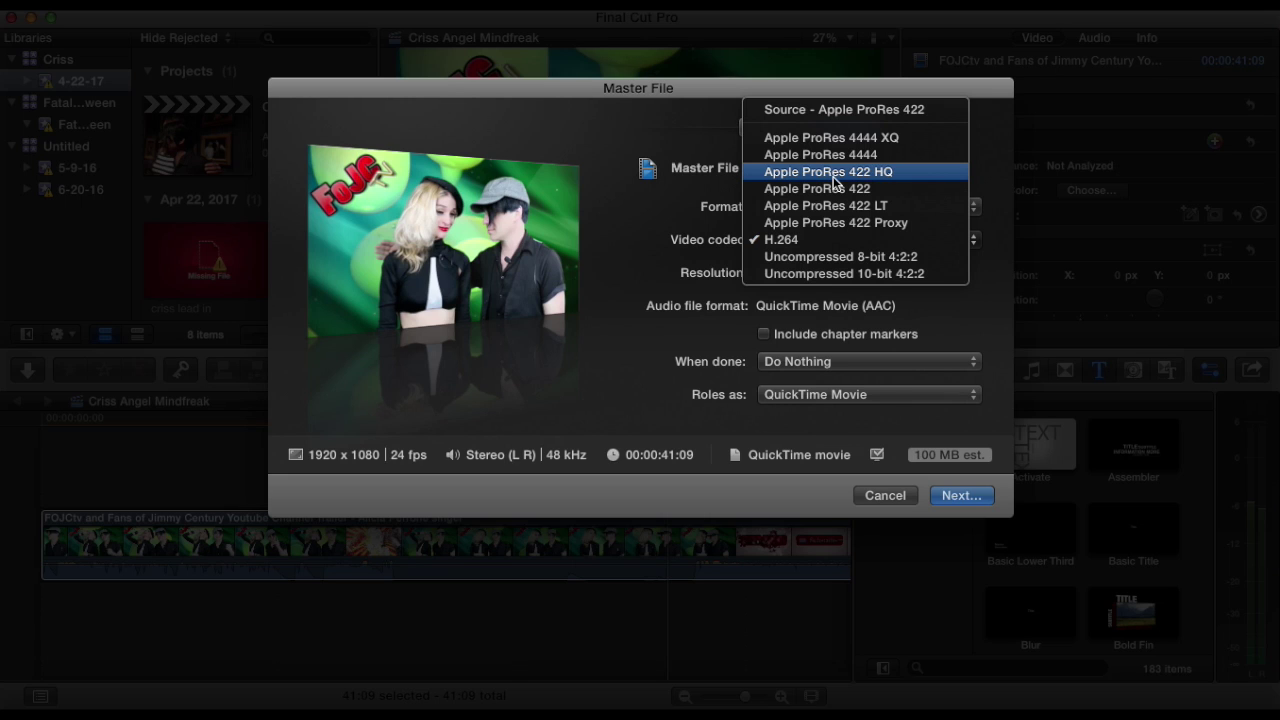
left_click(900, 495)
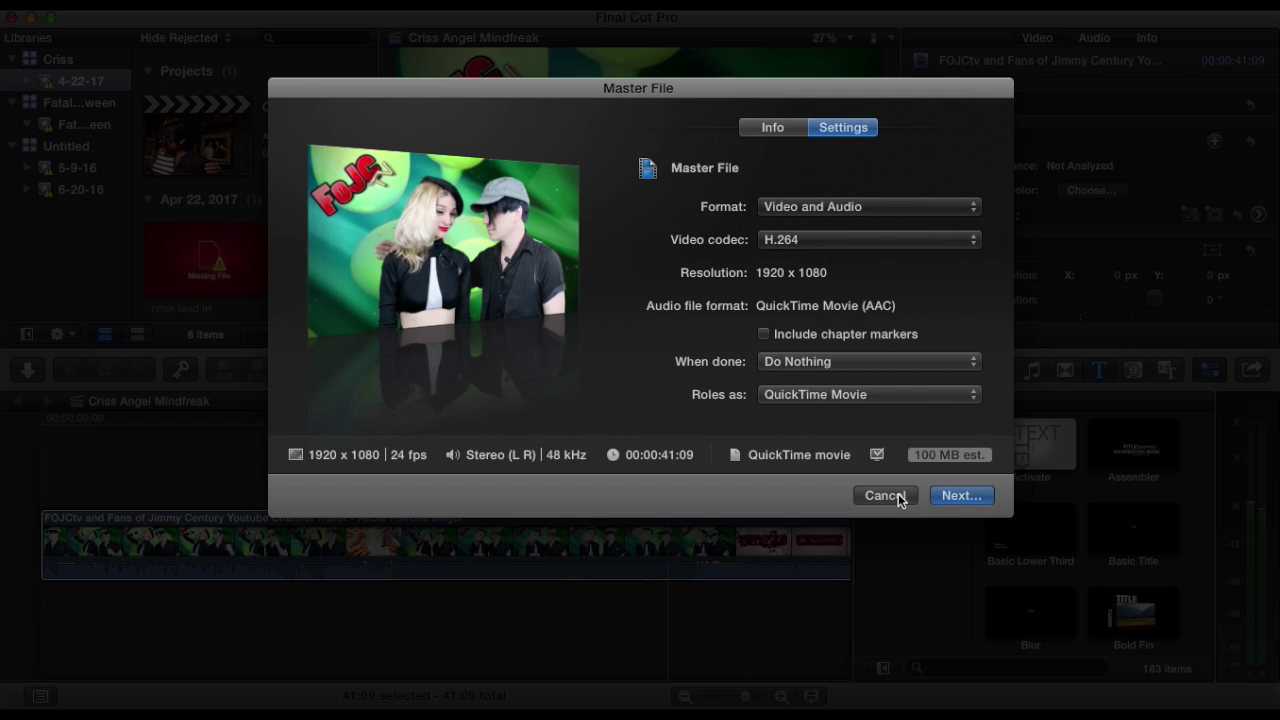
Cancel the export, park the playhead at the clip end (41:09), and reopen Share > Master File
left_click(898, 495)
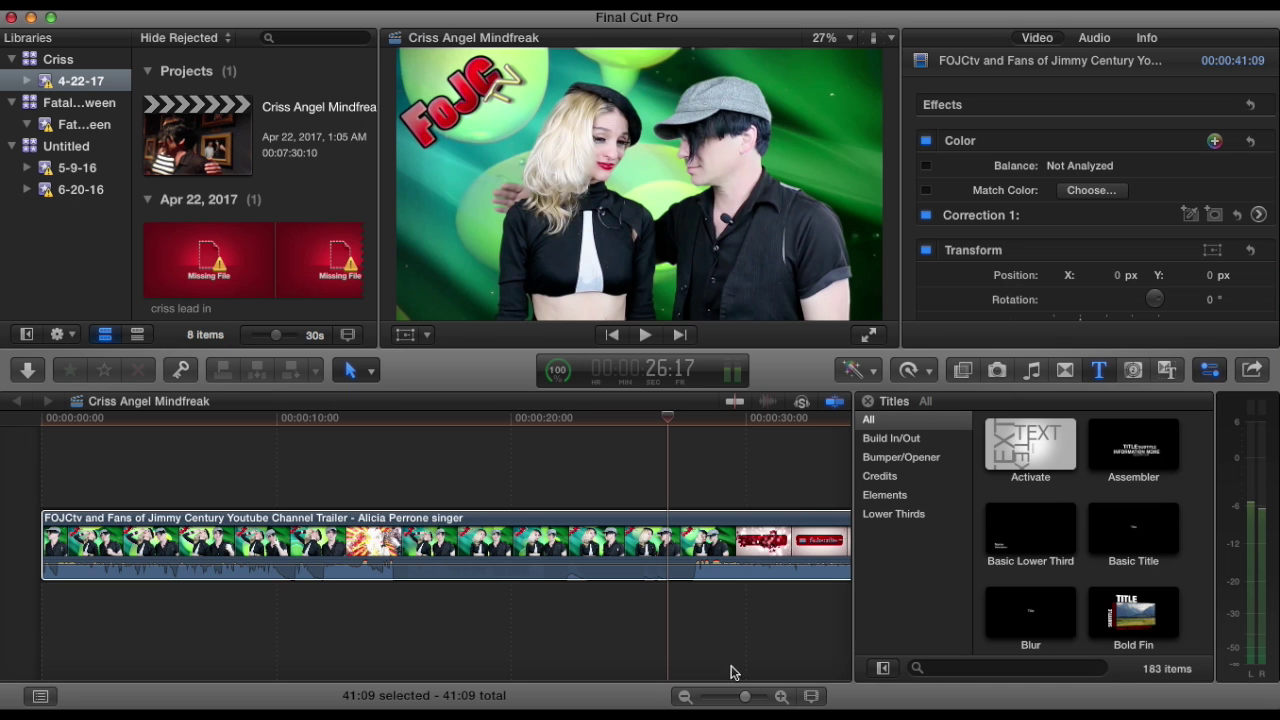
left_click_drag(746, 697, 735, 697)
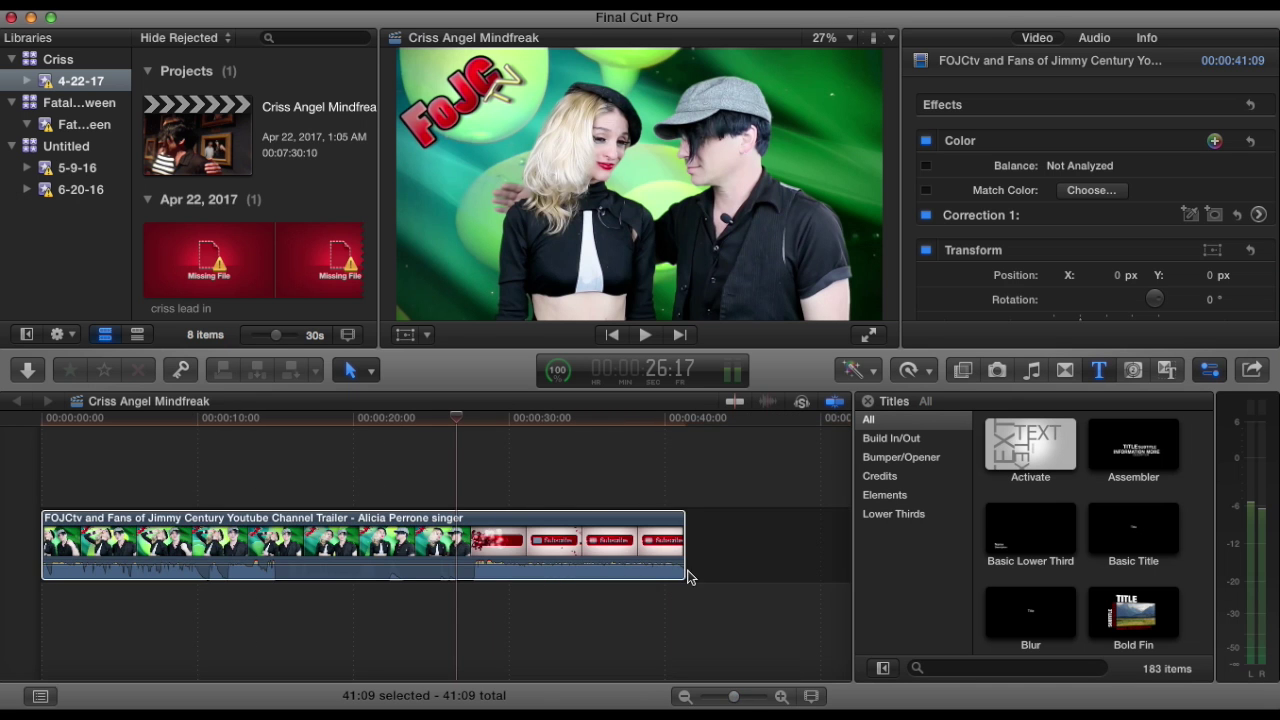
left_click(682, 418)
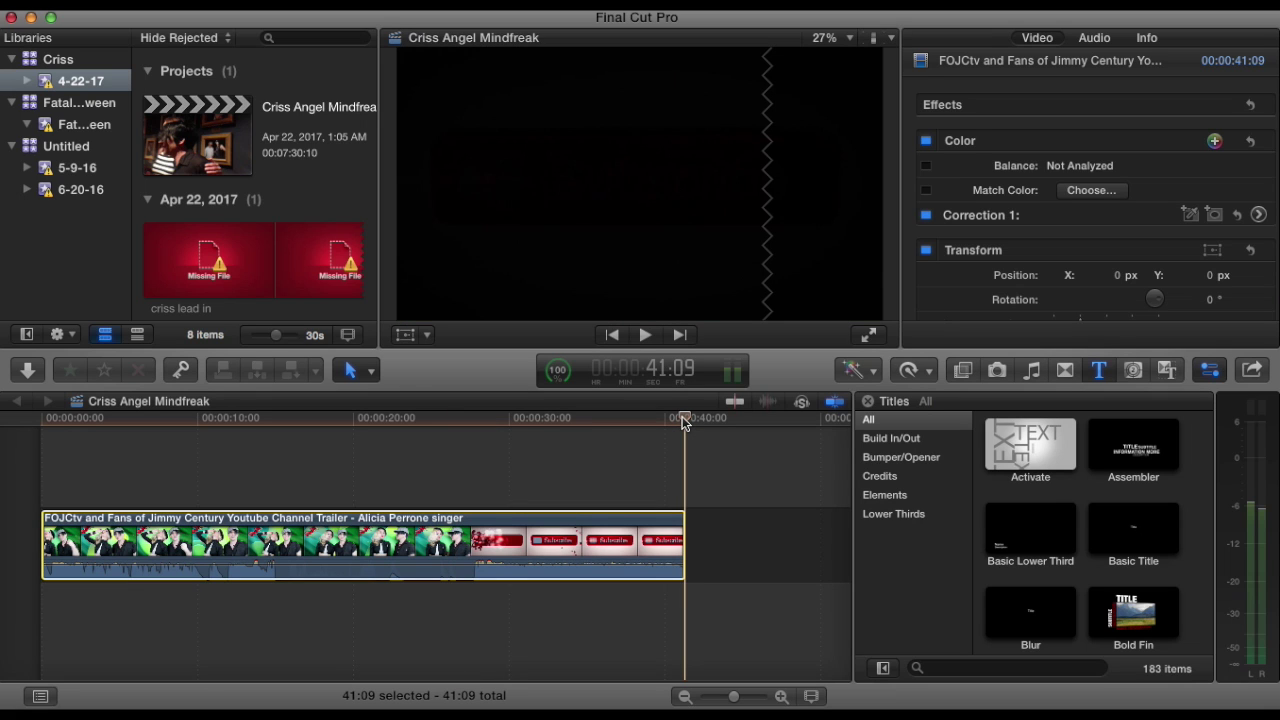
left_click(1257, 371)
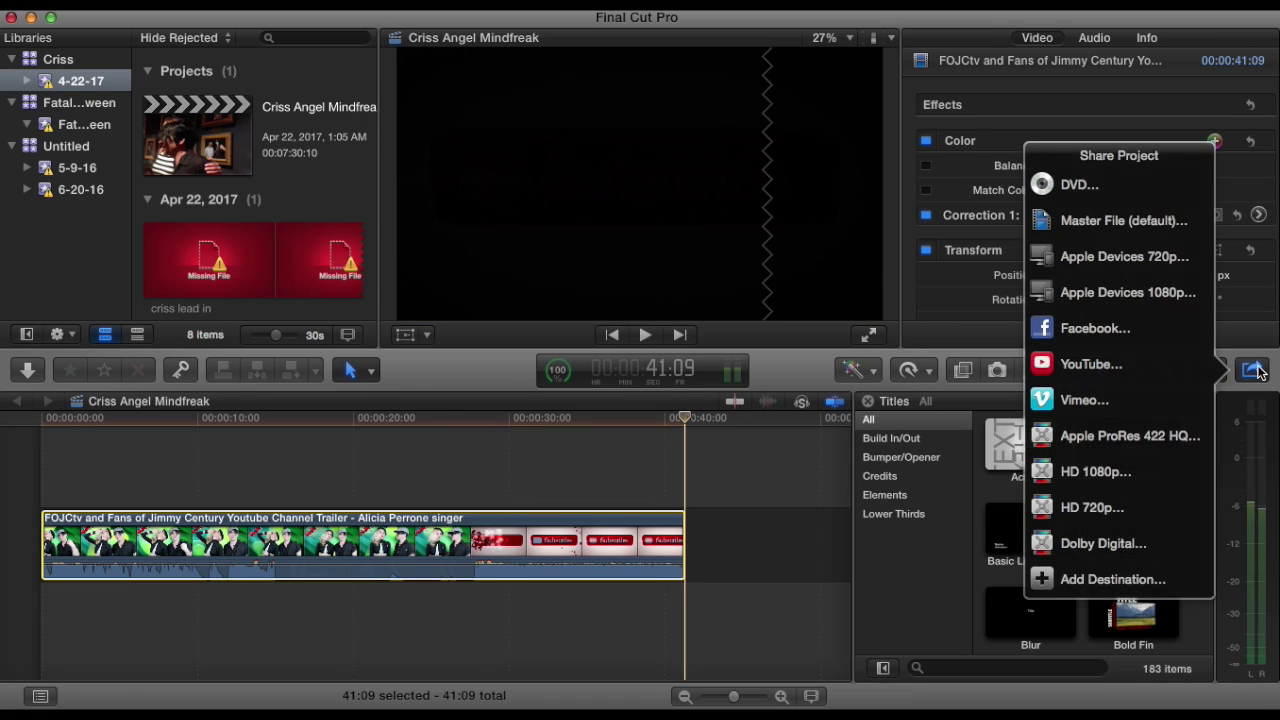
left_click(1136, 224)
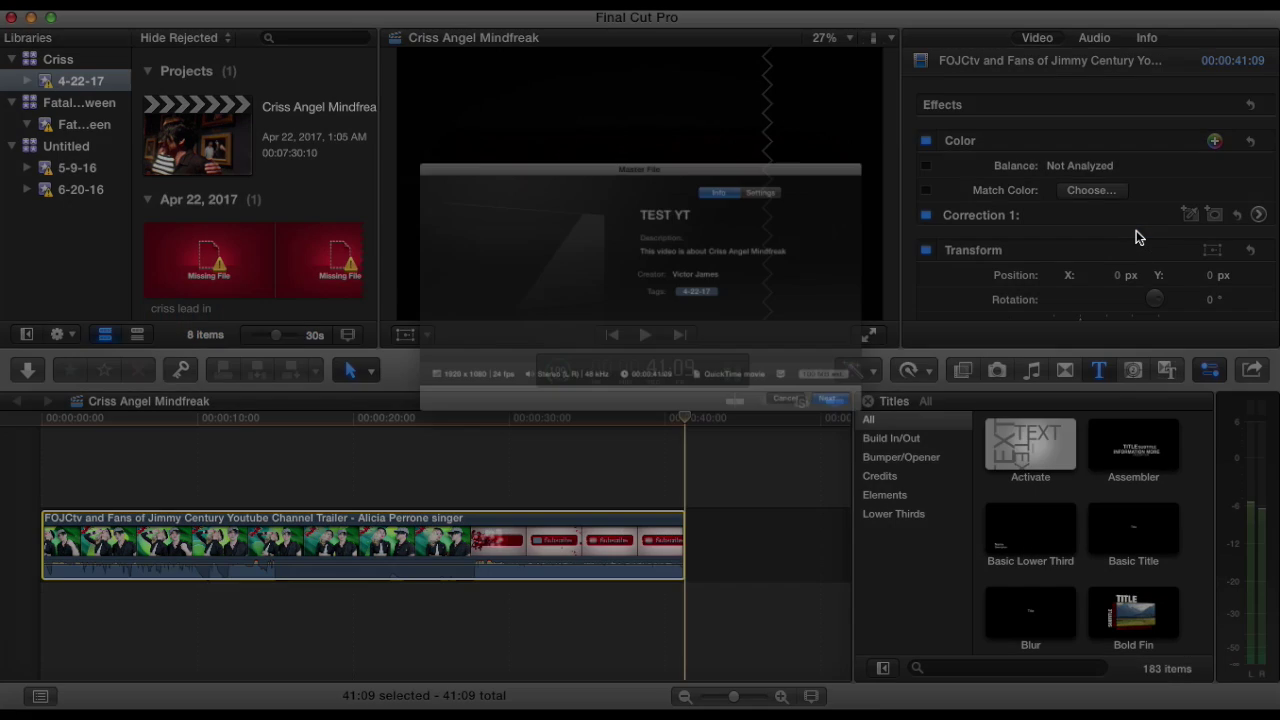
left_click(846, 131)
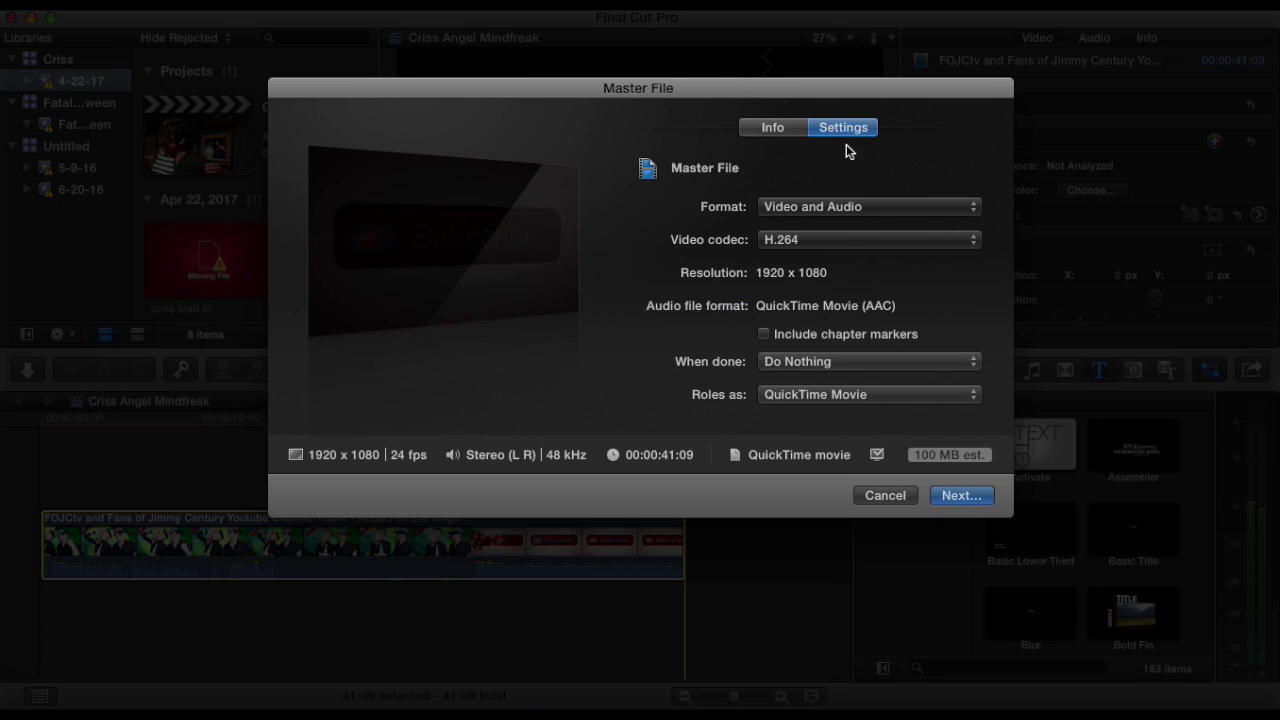
left_click(841, 238)
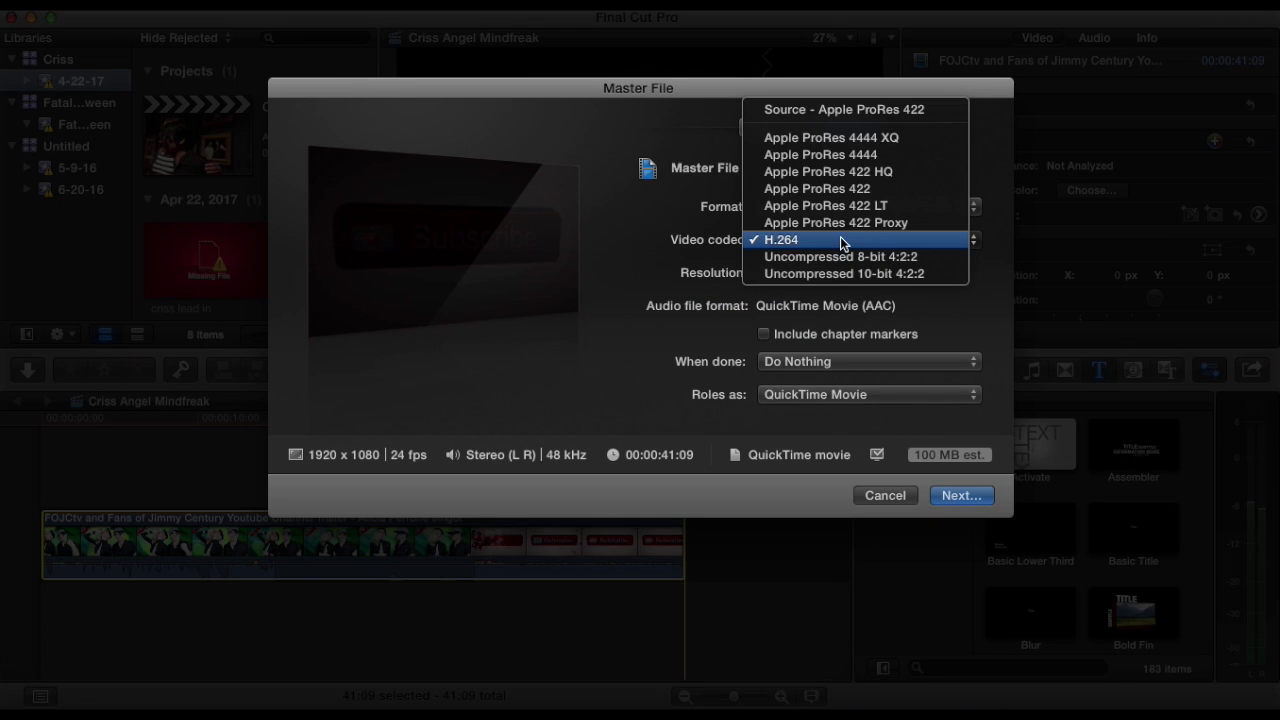
left_click(850, 172)
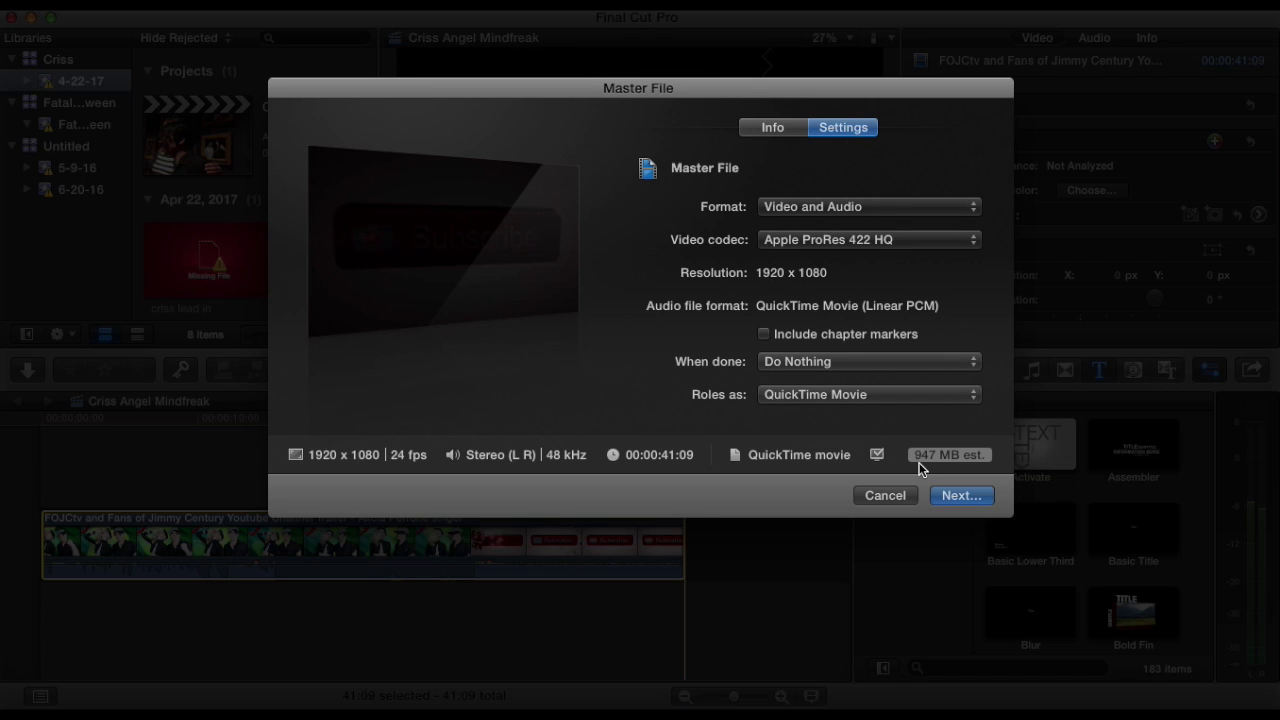
left_click(918, 240)
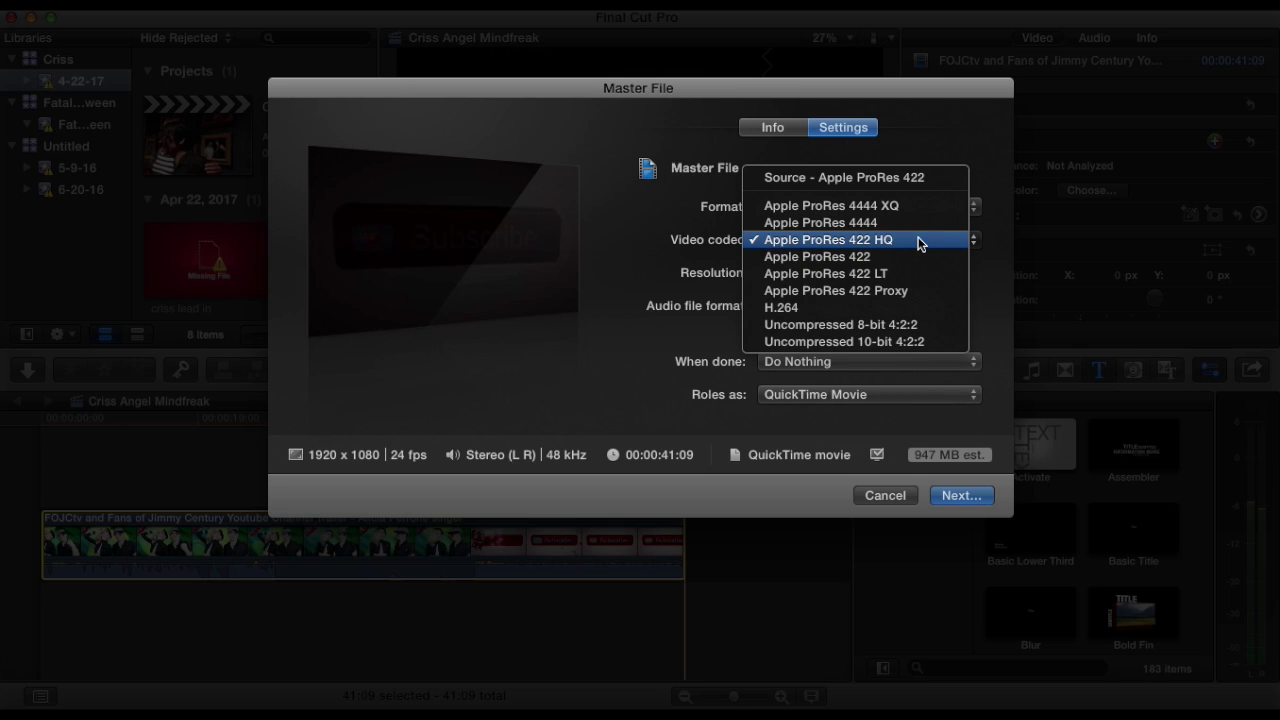
left_click(810, 308)
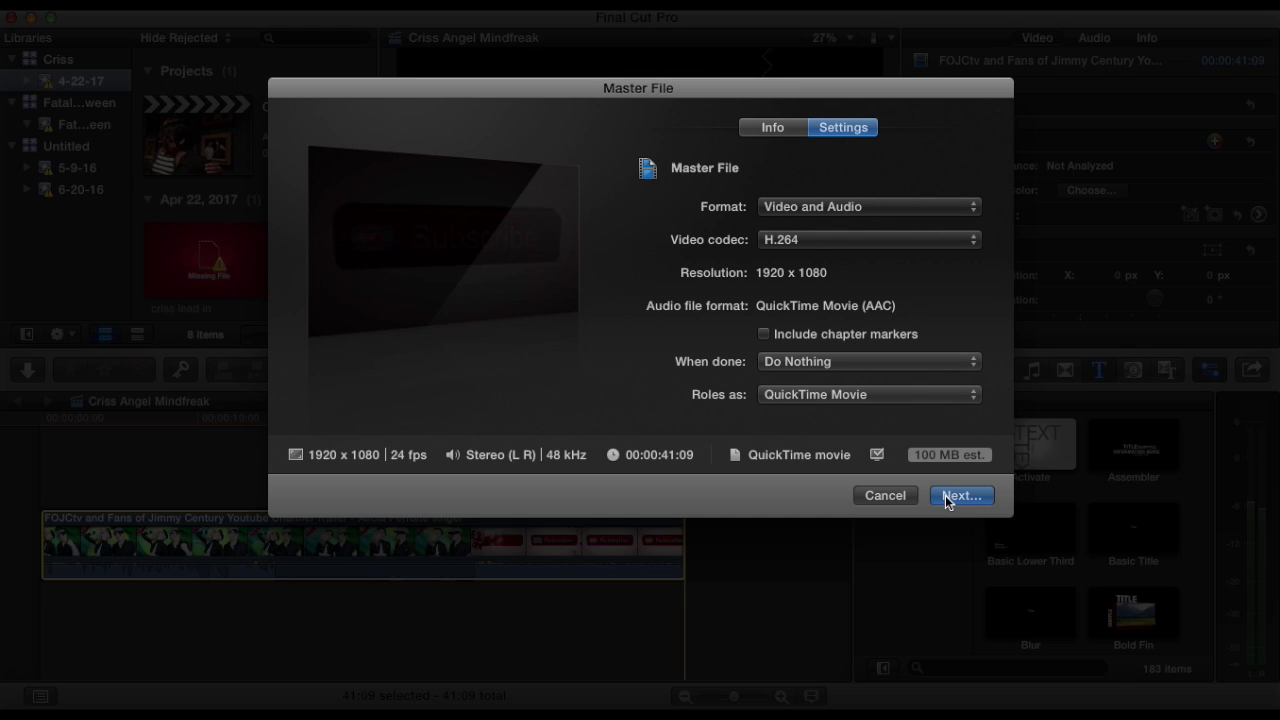
Continue to the save sheet and choose the Movies folder as the destination for TEST YT
left_click(947, 497)
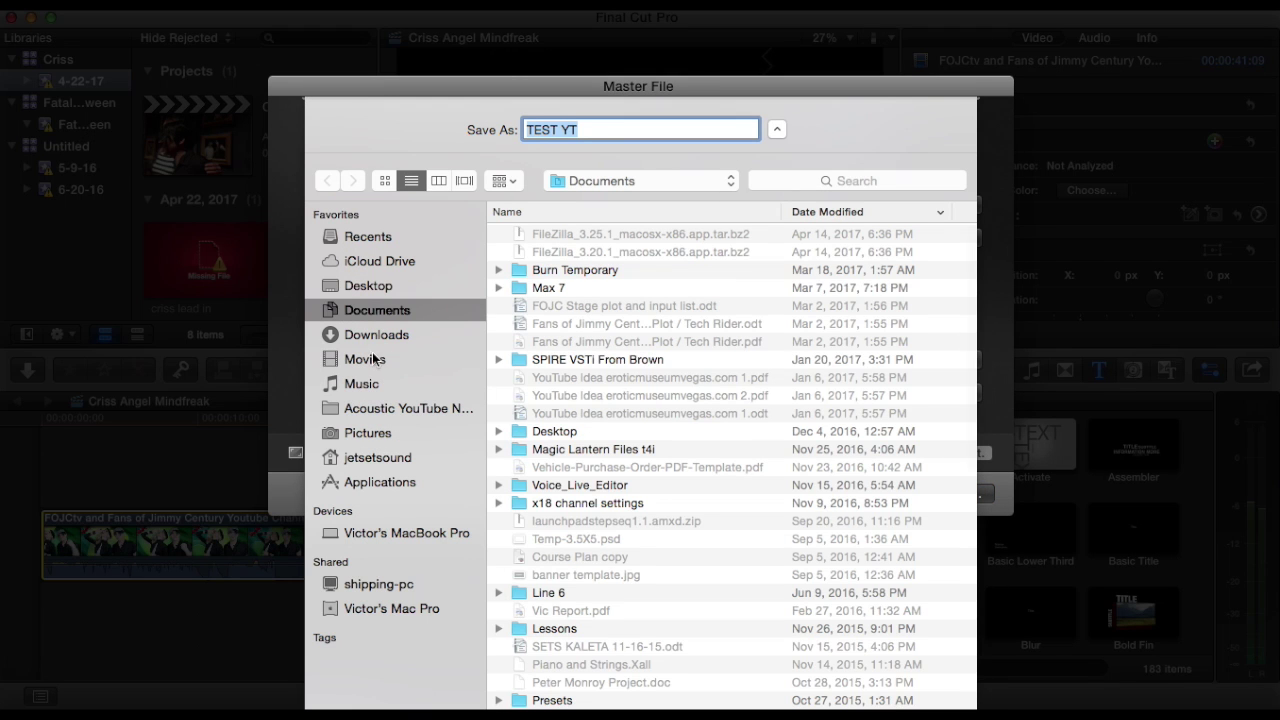
left_click(372, 358)
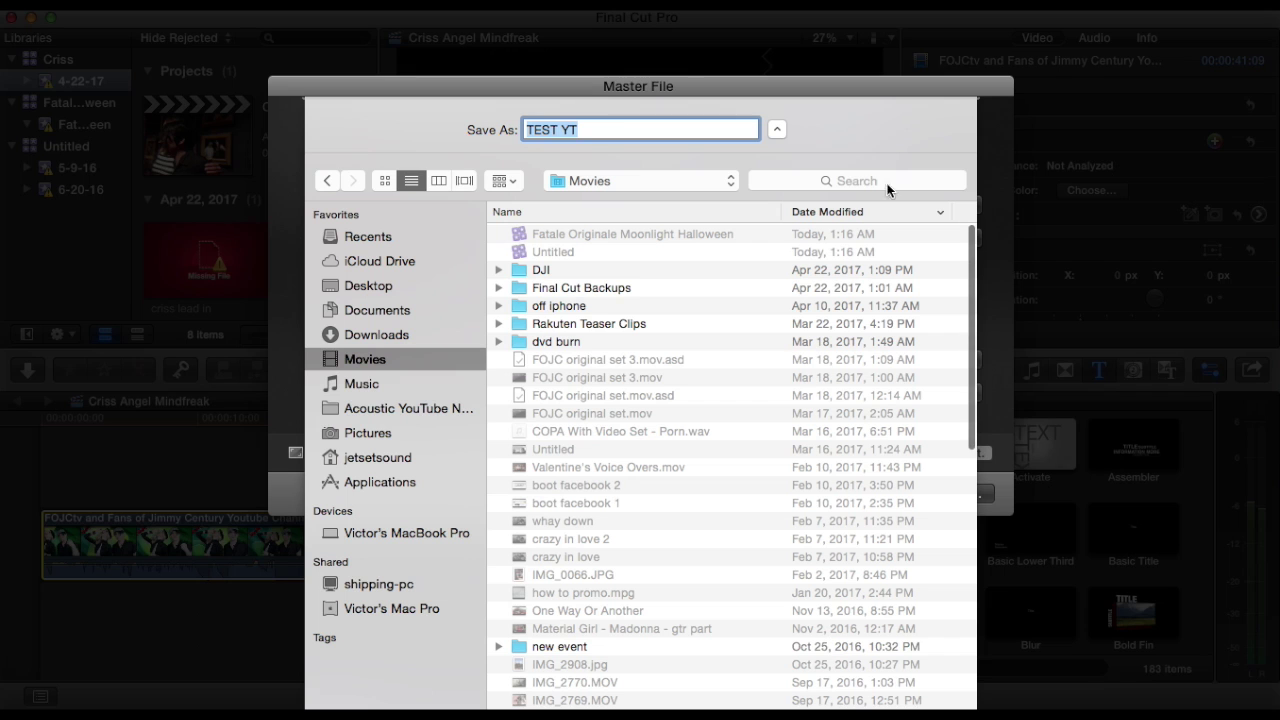
left_click_drag(853, 79, 842, 0)
Save TEST YT to Movies, starting the H.264 Master File export in the background
left_click(920, 680)
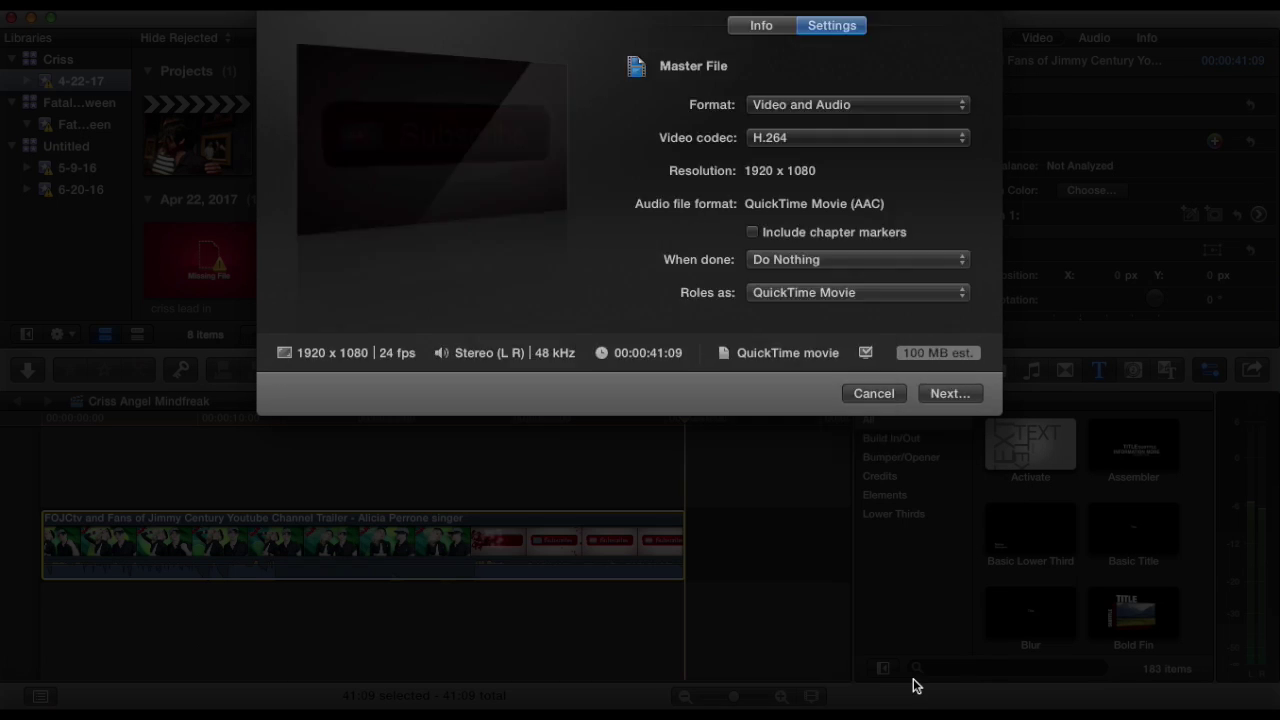